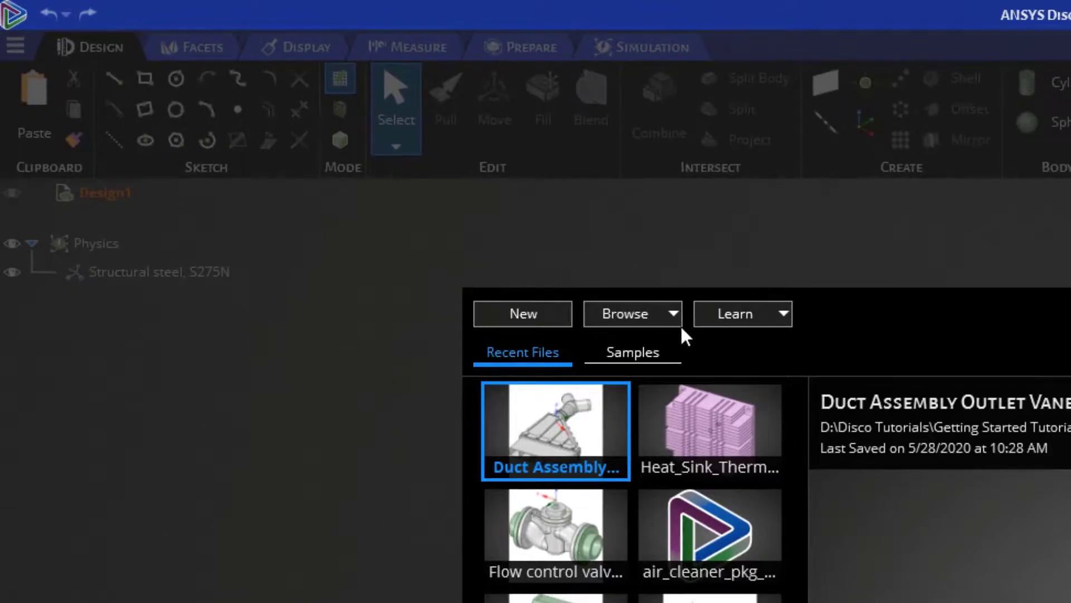
Open the Duct Assembly Outlet Vanes file and view the duct's interior in cross-section before restoring the full model view.
click(675, 316)
click(658, 374)
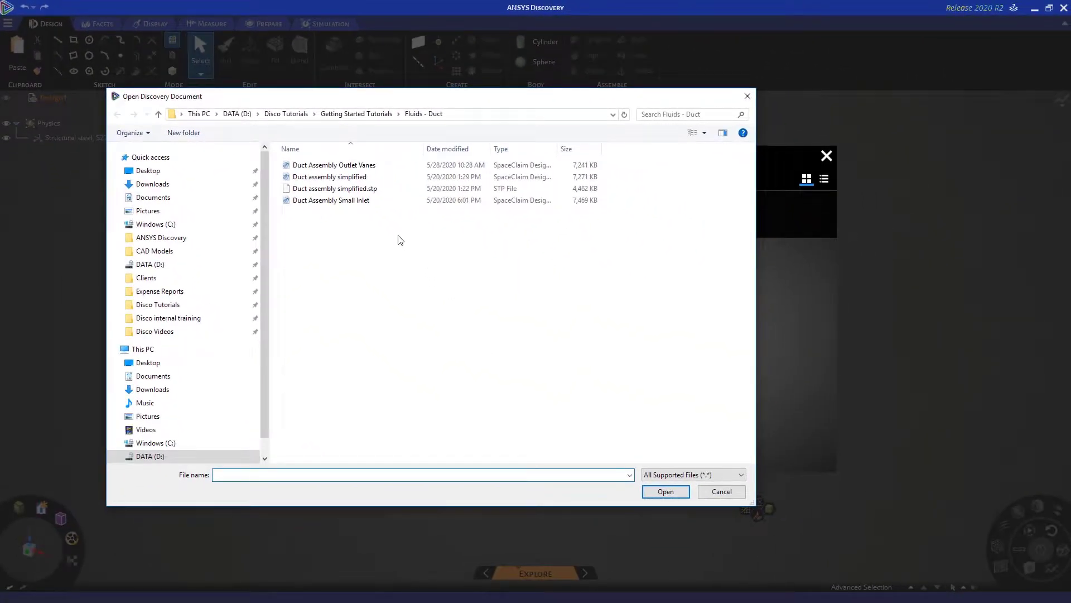
click(373, 165)
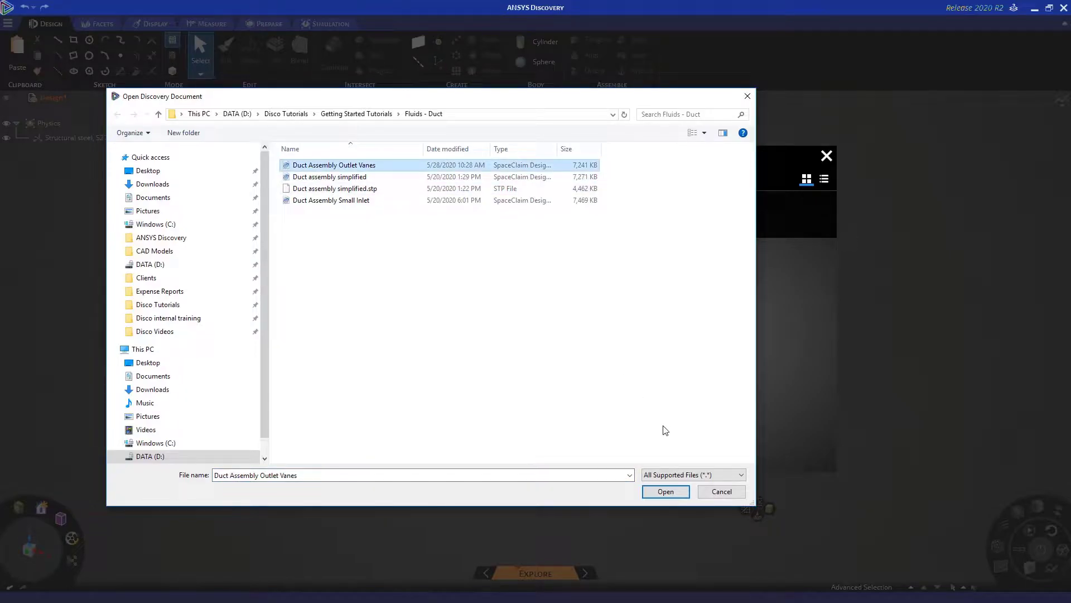
click(664, 494)
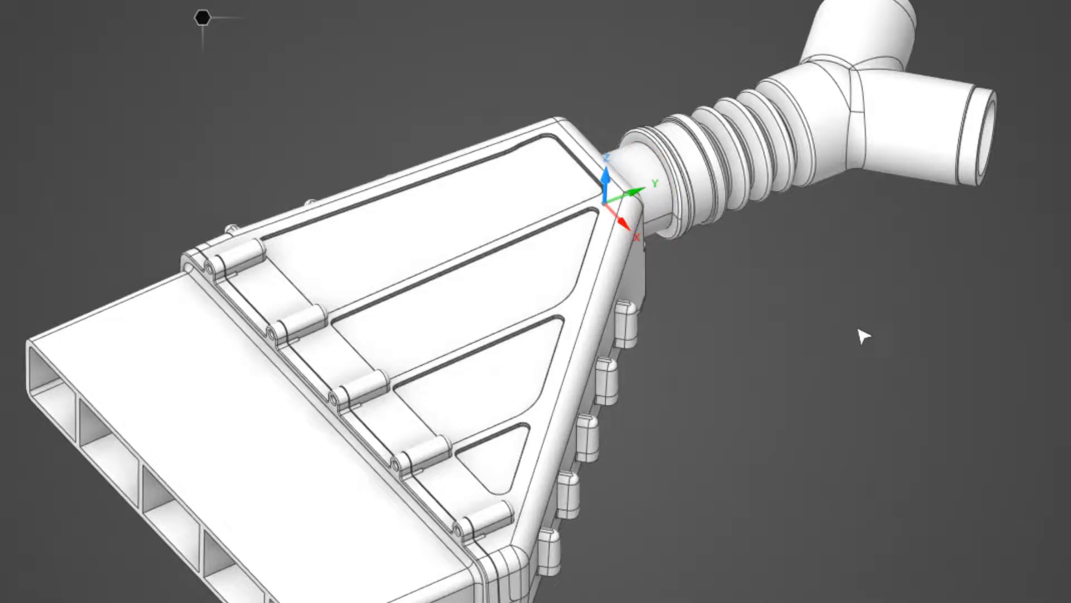
key(x)
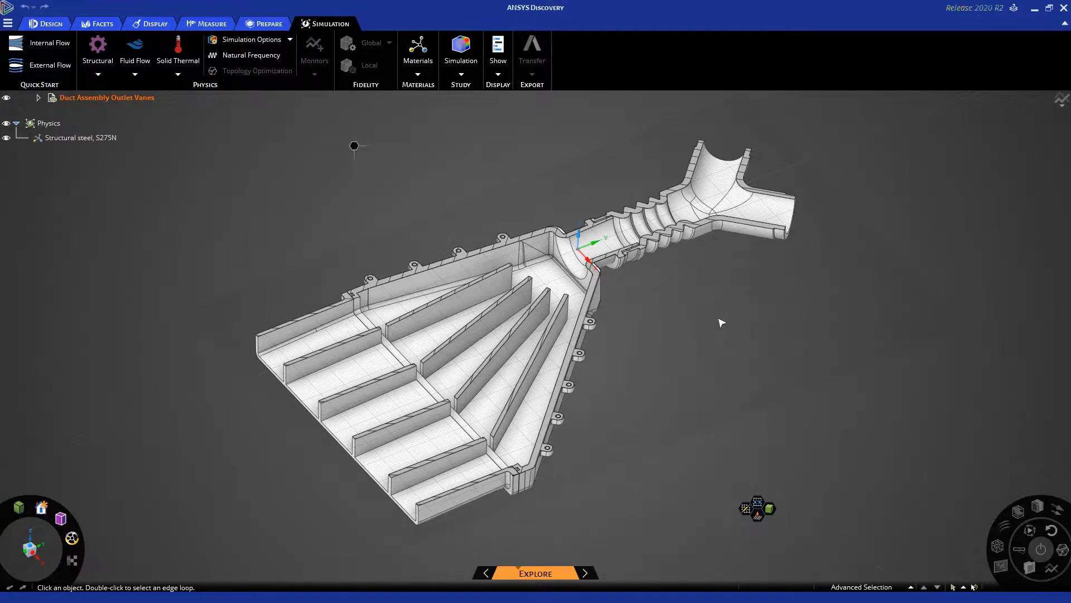
key(d)
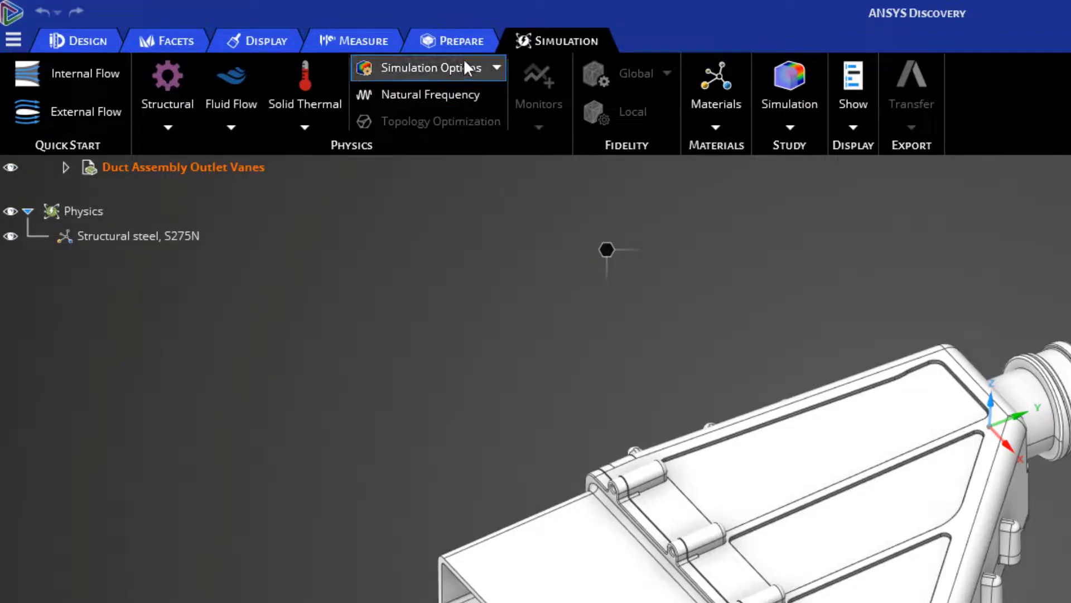
Start a Volume Extract and select the rim face surrounding the five rectangular outlet openings as an enclosing face.
click(464, 43)
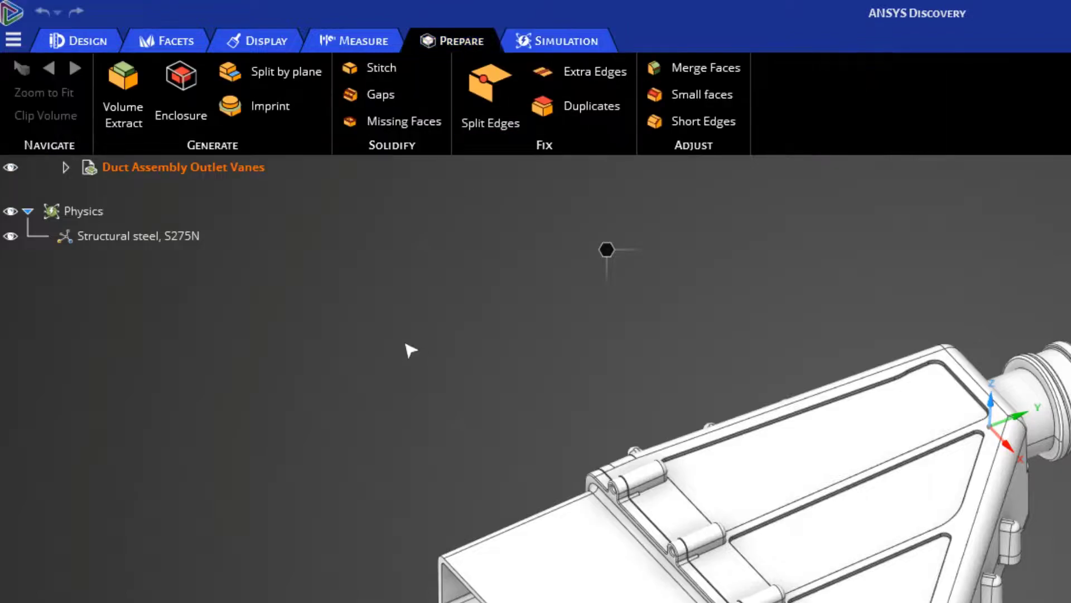
click(135, 95)
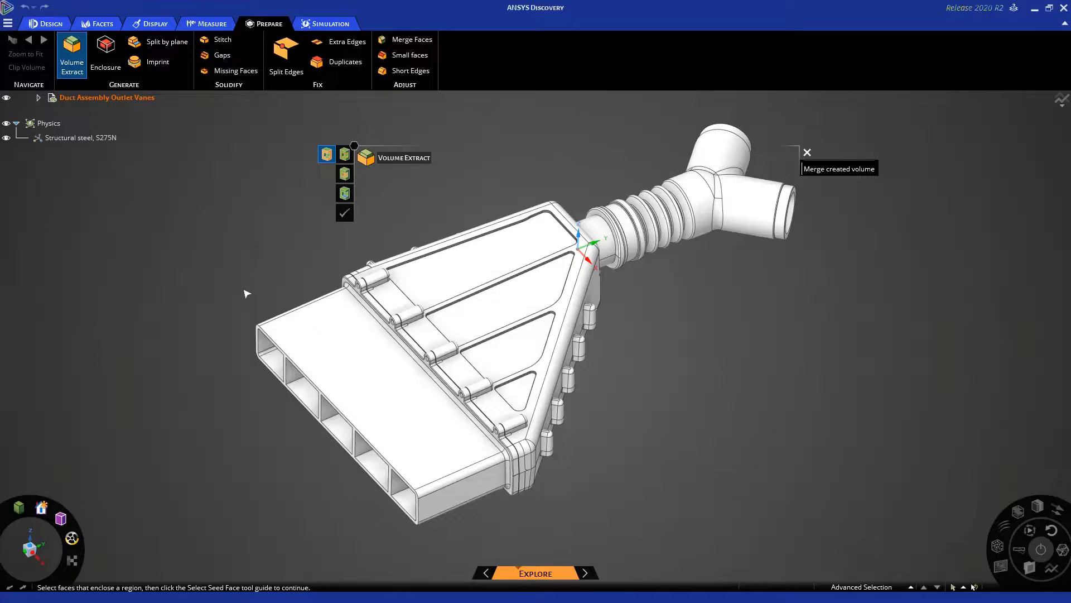
scroll(275, 398, up, 3)
scroll(275, 399, up, 2)
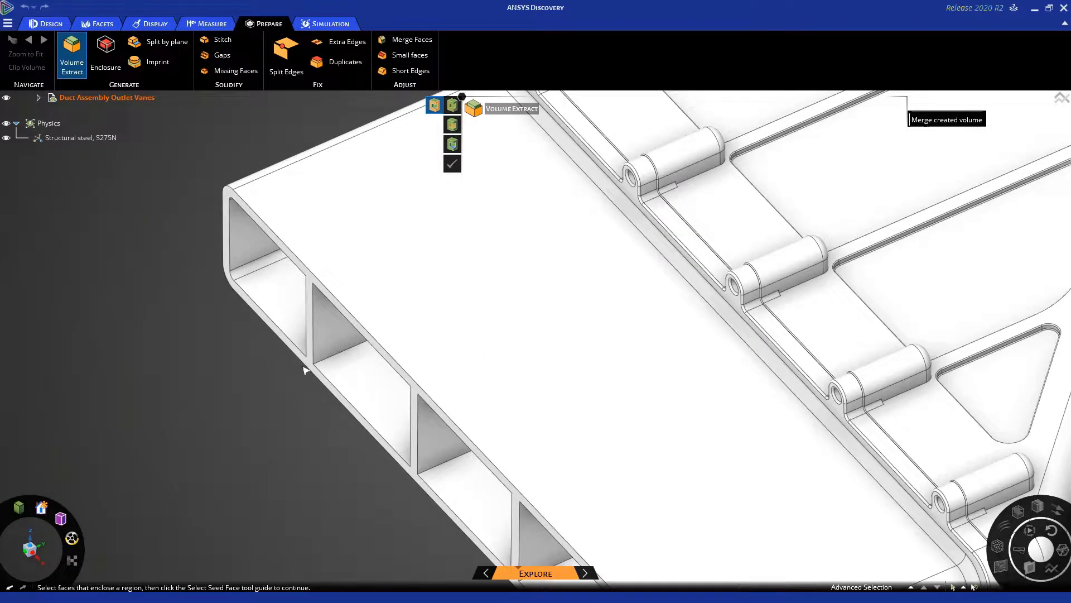
click(311, 363)
scroll(311, 363, down, 5)
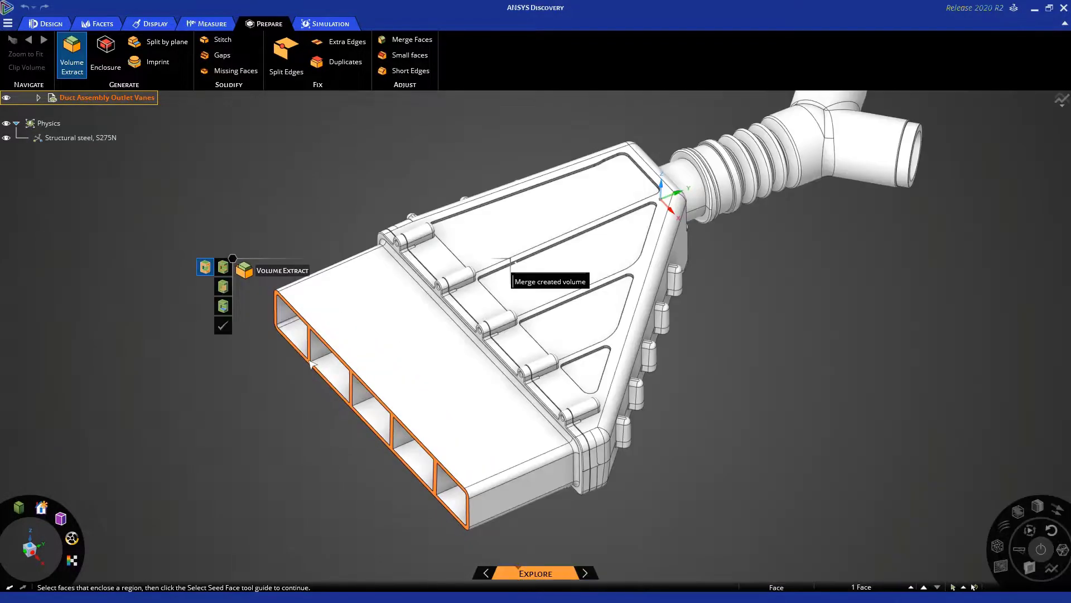
Add the annular end faces of both round inlet pipes to the Volume Extract's enclosing faces.
middle_drag(869, 249, 805, 305)
middle_drag(896, 243, 770, 383)
scroll(767, 379, up, 3)
click(728, 365)
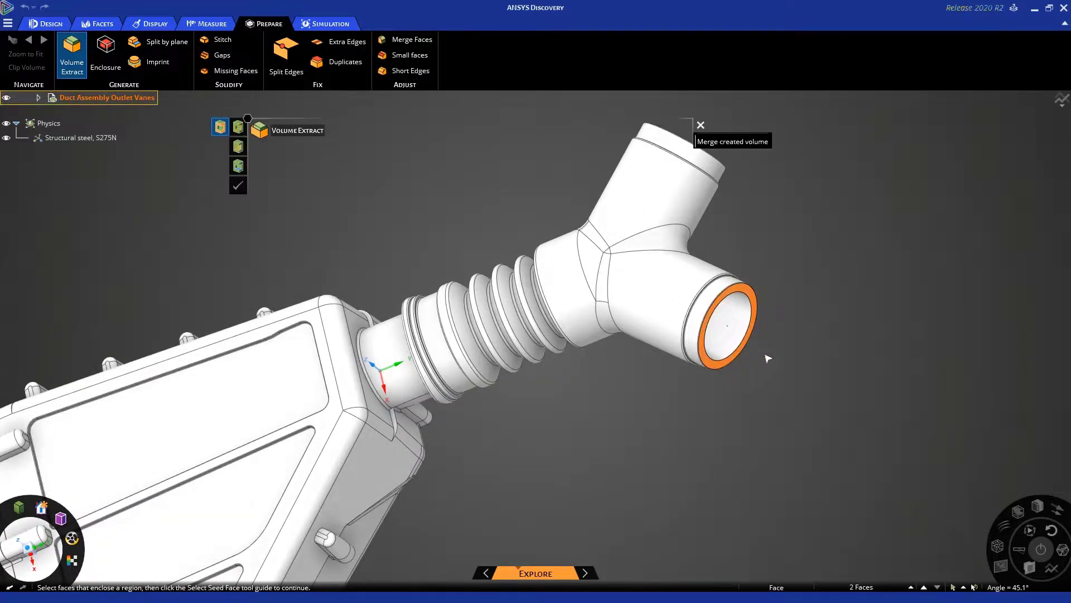
middle_drag(761, 194, 709, 365)
scroll(687, 325, up, 5)
click(666, 249)
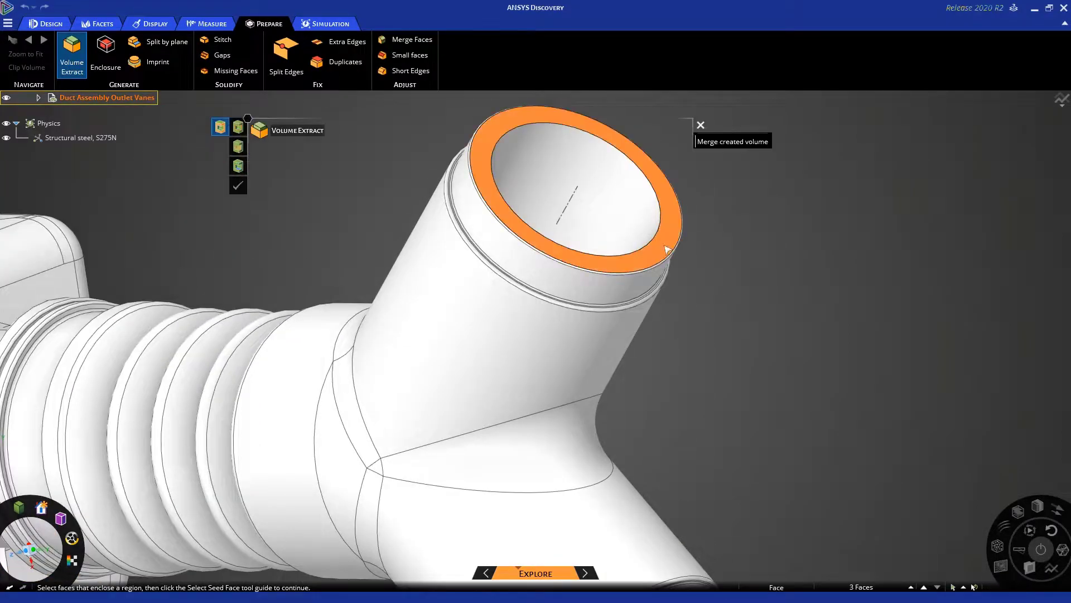
scroll(777, 306, down, 10)
key(h)
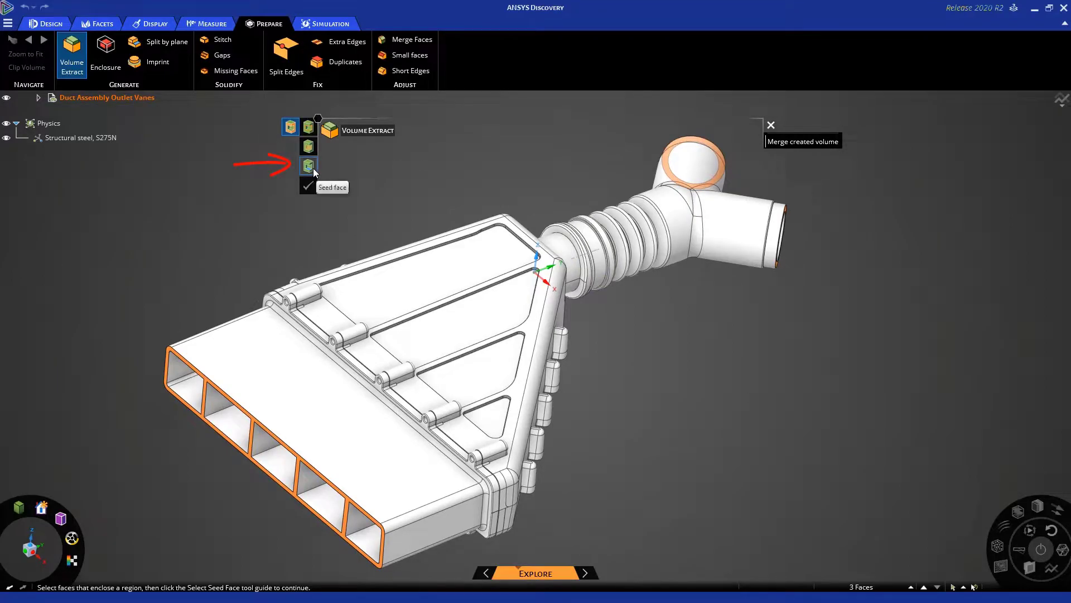
Use an inner face of the first outlet channel as the seed face, create the fluid volume and leave Volume Extract.
click(309, 166)
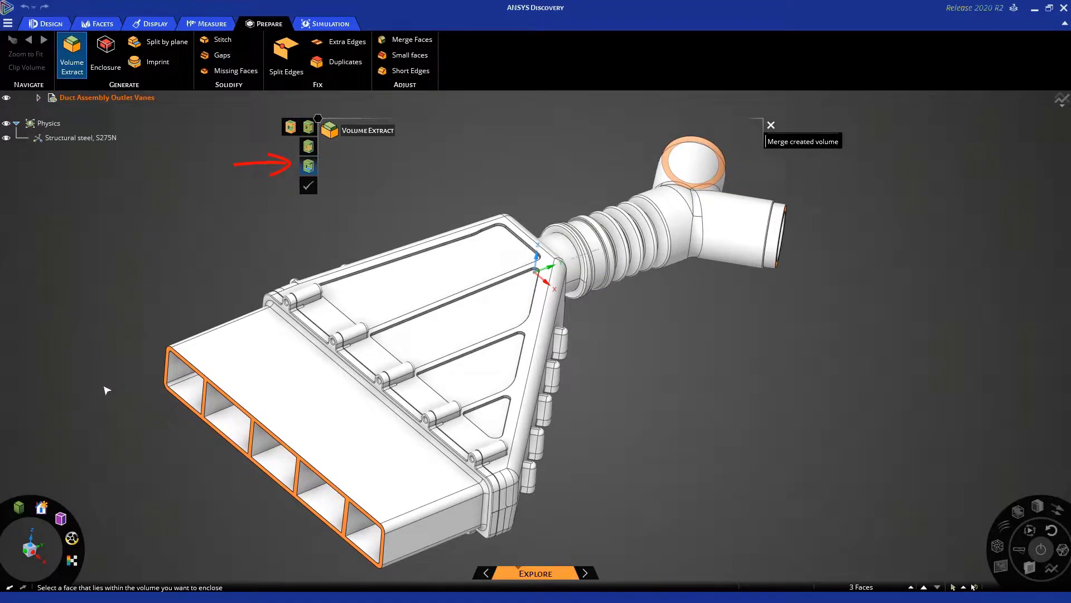
click(193, 393)
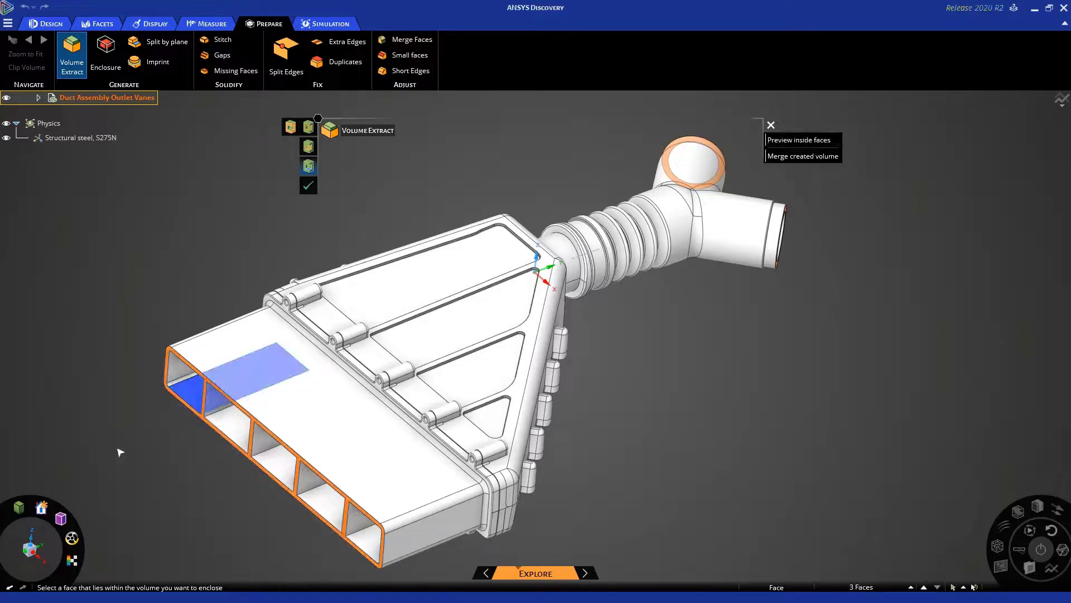
click(310, 185)
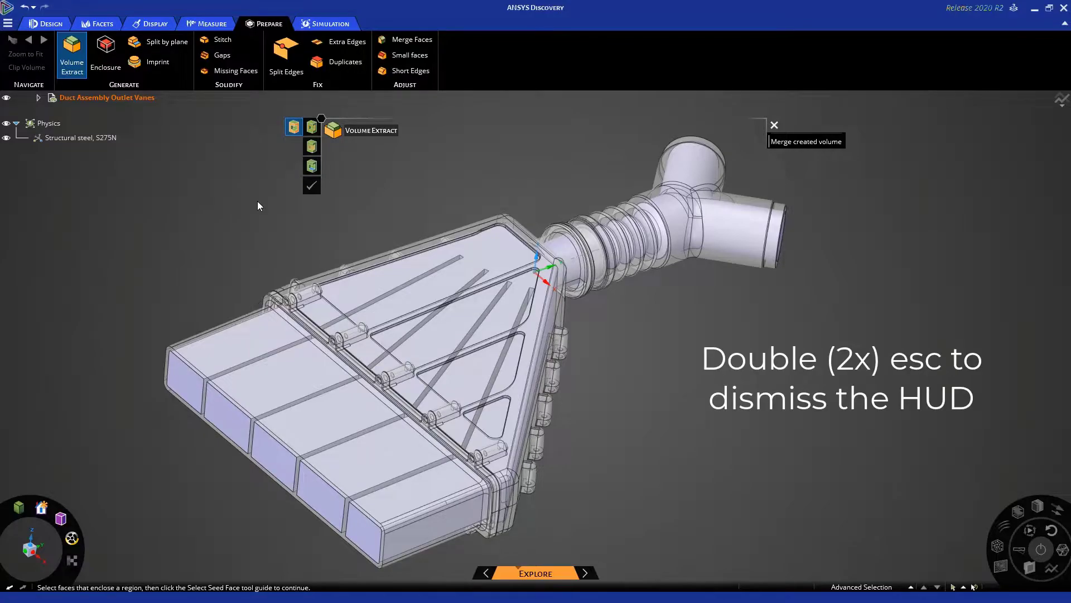
key(Escape)
key(Escape)
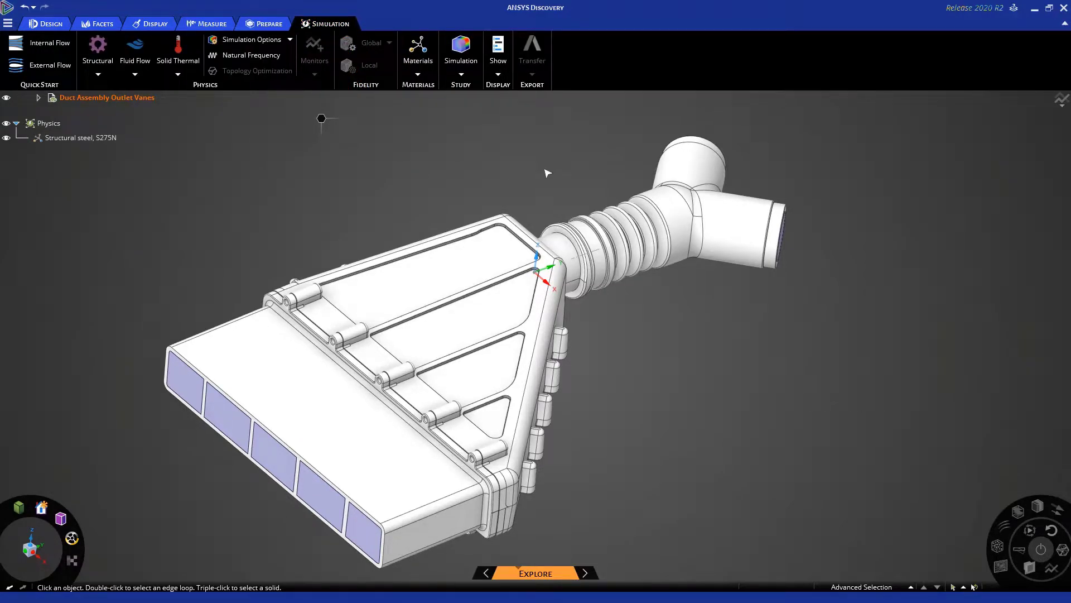
Apply a Fluid Flow inlet condition to the fluid face at the end of the first round inlet pipe.
scroll(541, 179, down, 1)
shift+middle_drag(526, 173, 585, 170)
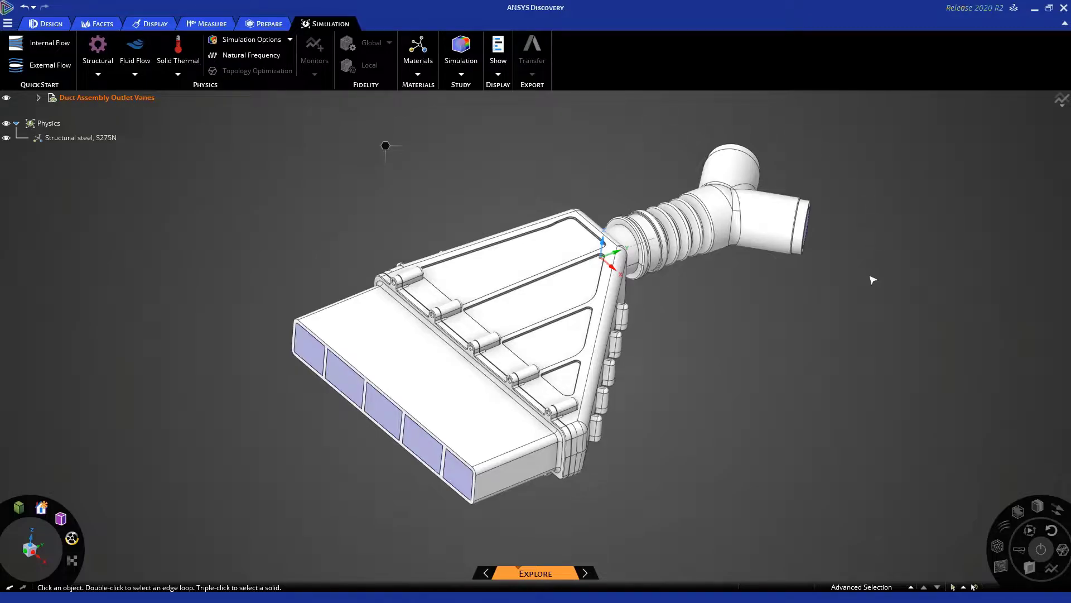
middle_drag(886, 280, 548, 442)
scroll(550, 260, up, 5)
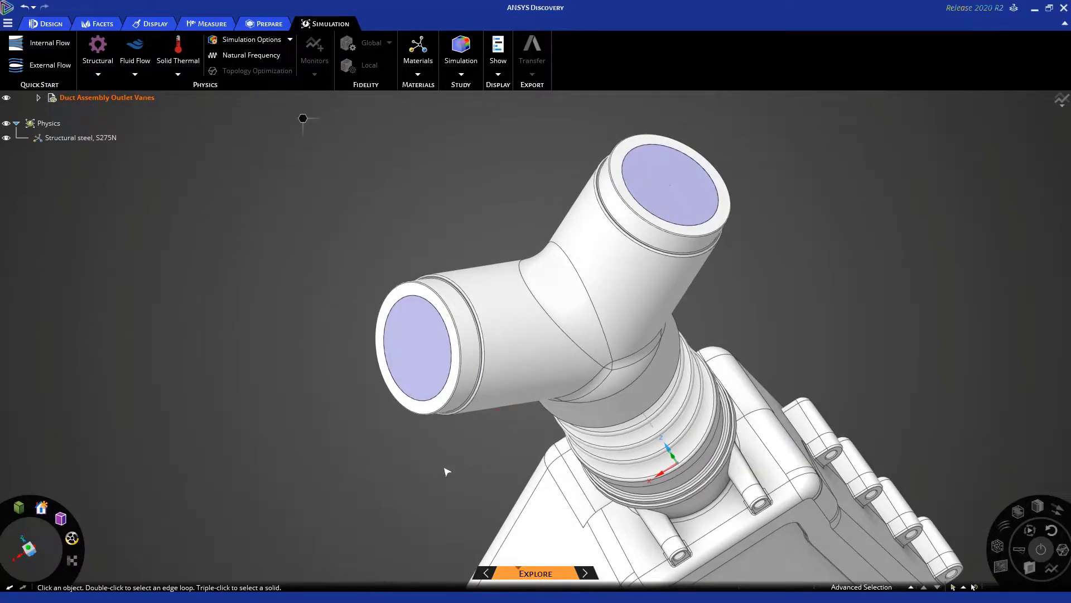
click(422, 337)
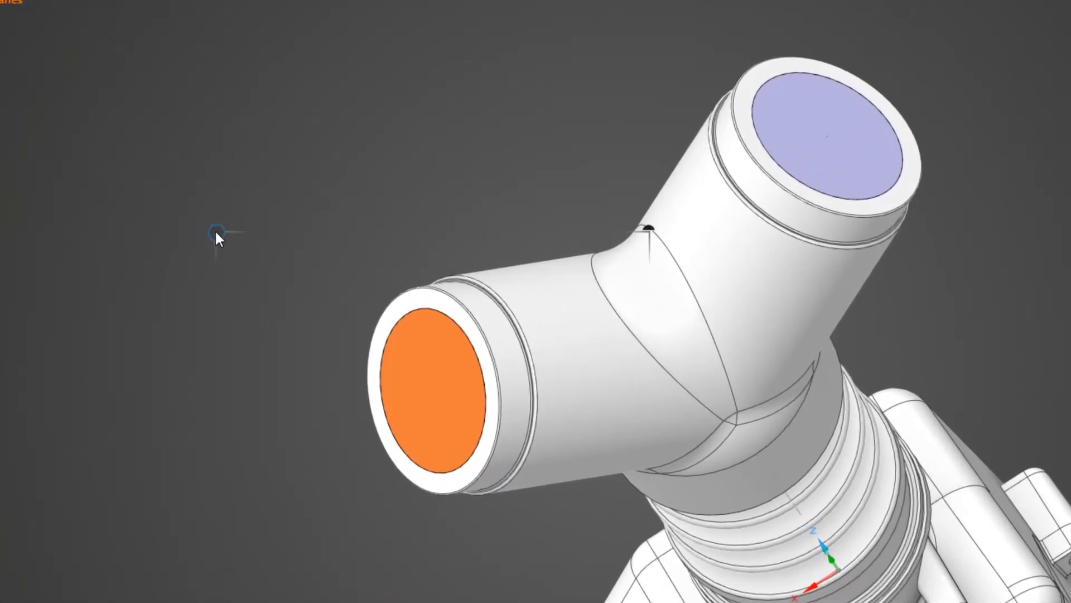
right_click(215, 234)
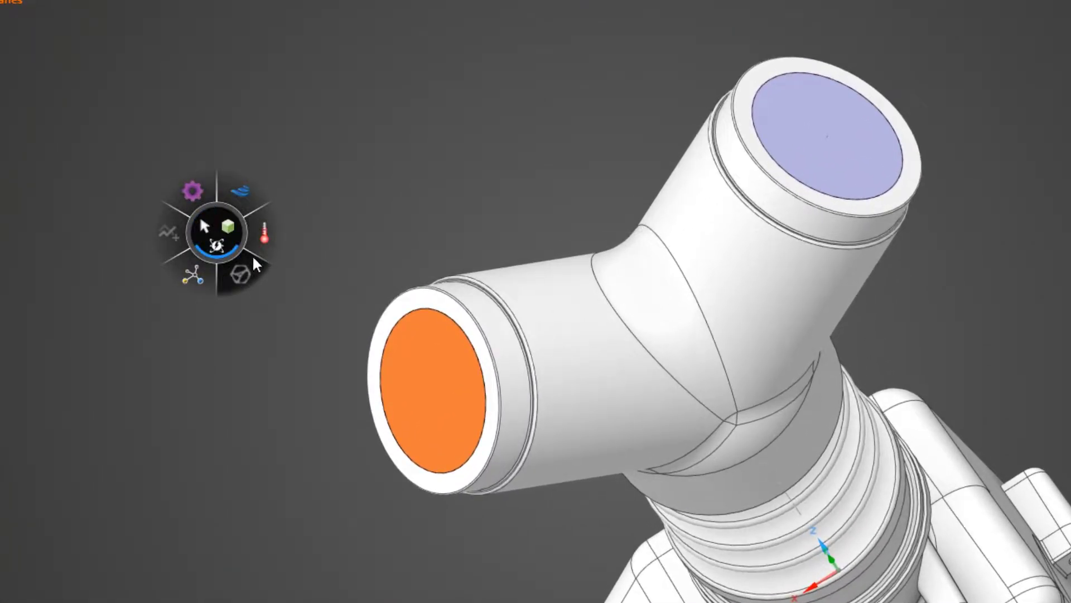
mouse_move(186, 192)
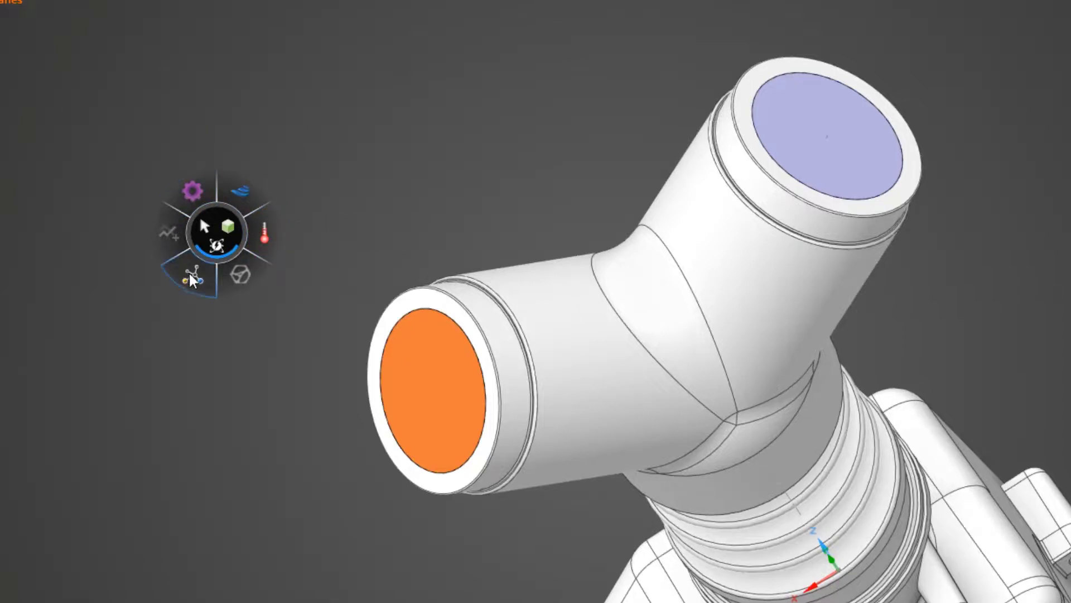
mouse_move(256, 230)
mouse_move(256, 198)
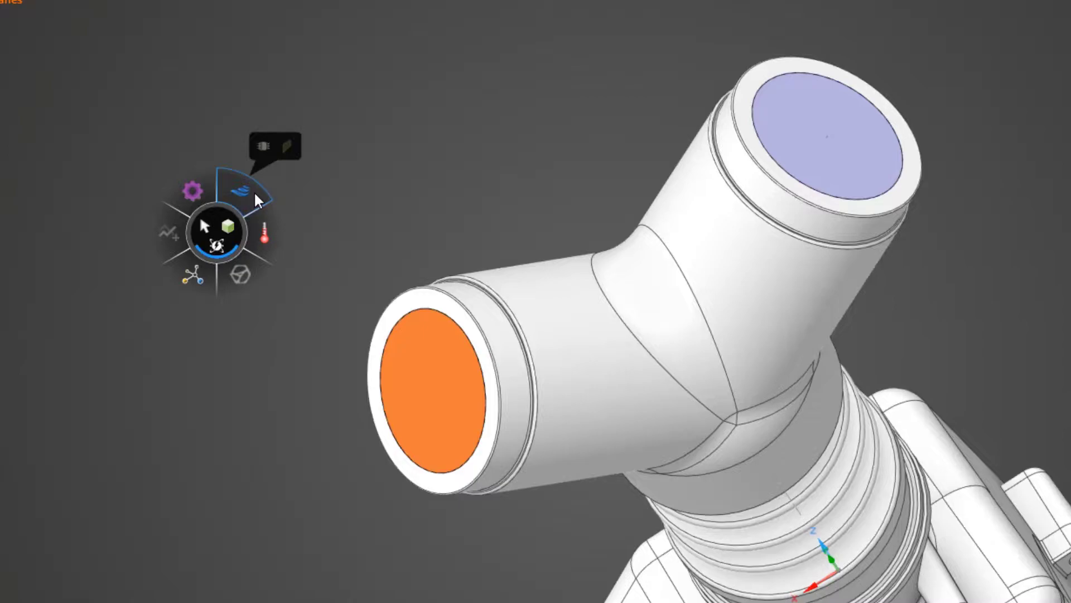
click(263, 148)
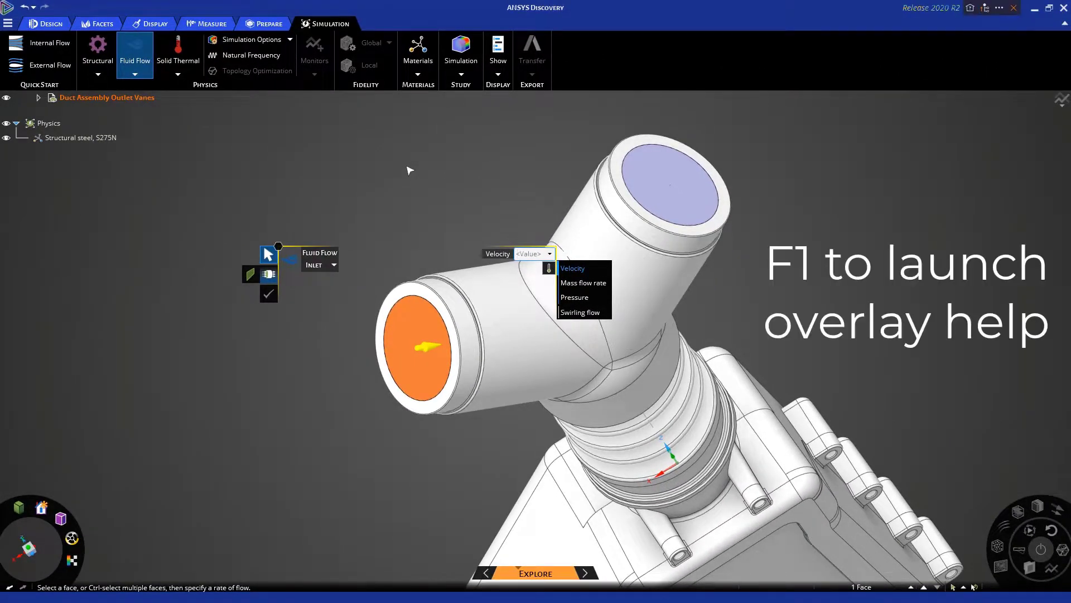
Consult the overlay help for inlets and outlets, set the first inlet's velocity to 1 m/s and enable its fluid temperature.
key(F1)
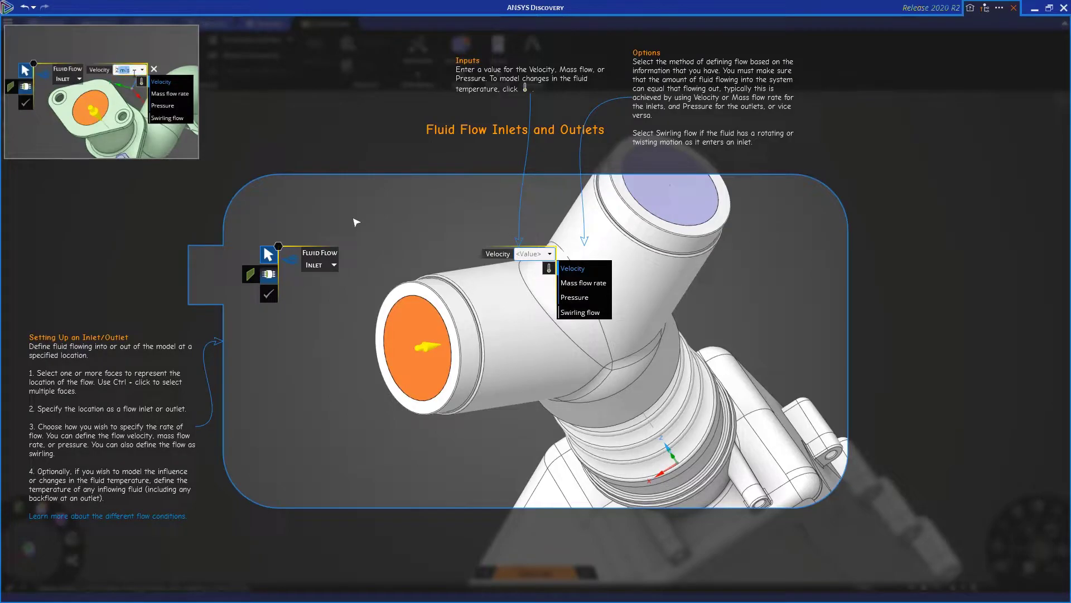
key(F1)
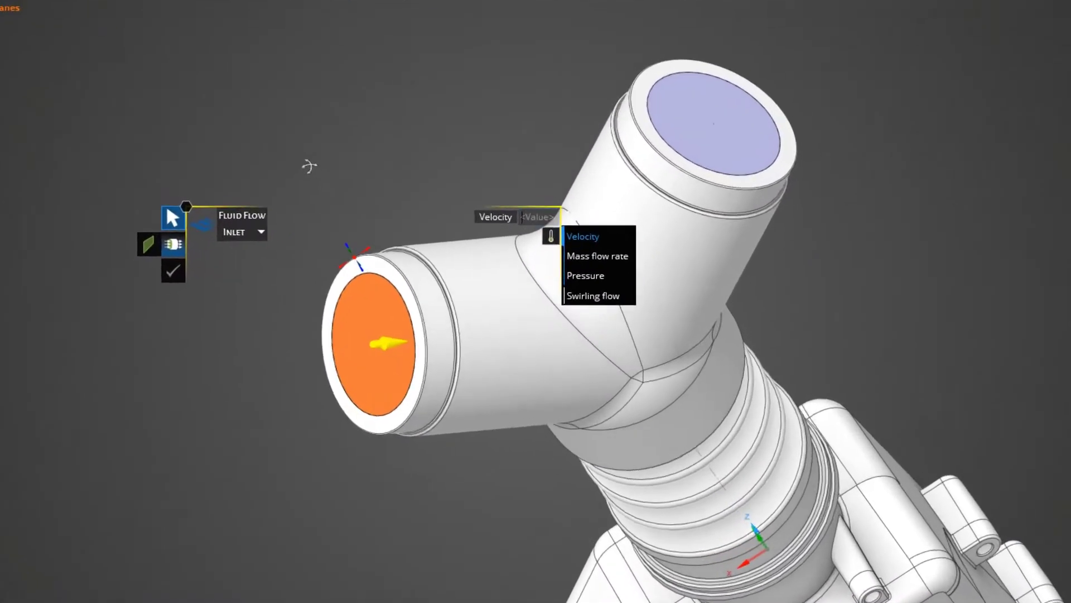
click(541, 217)
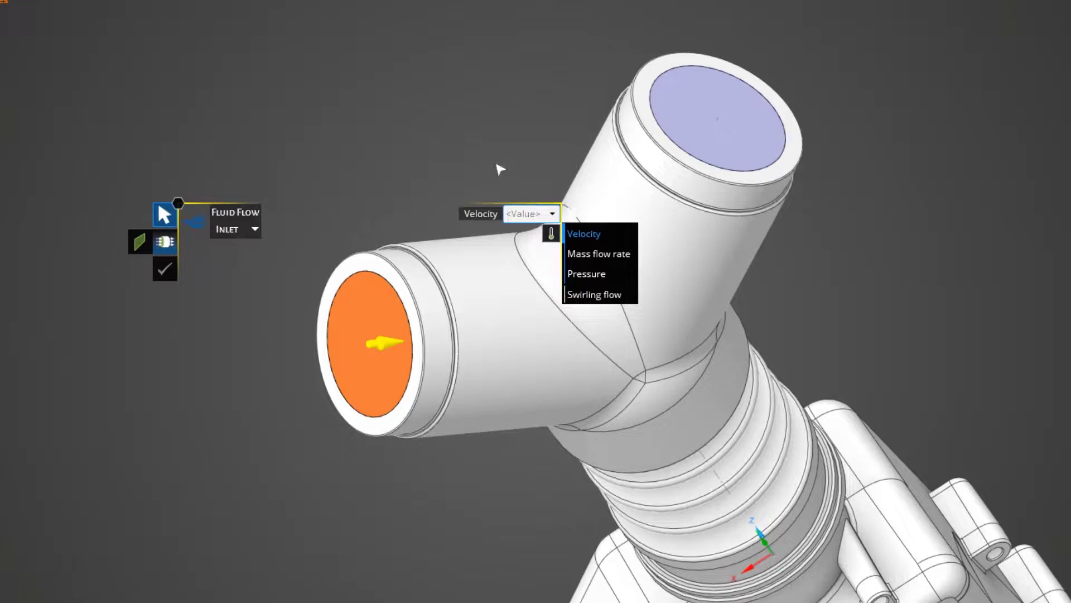
text(1)
click(552, 233)
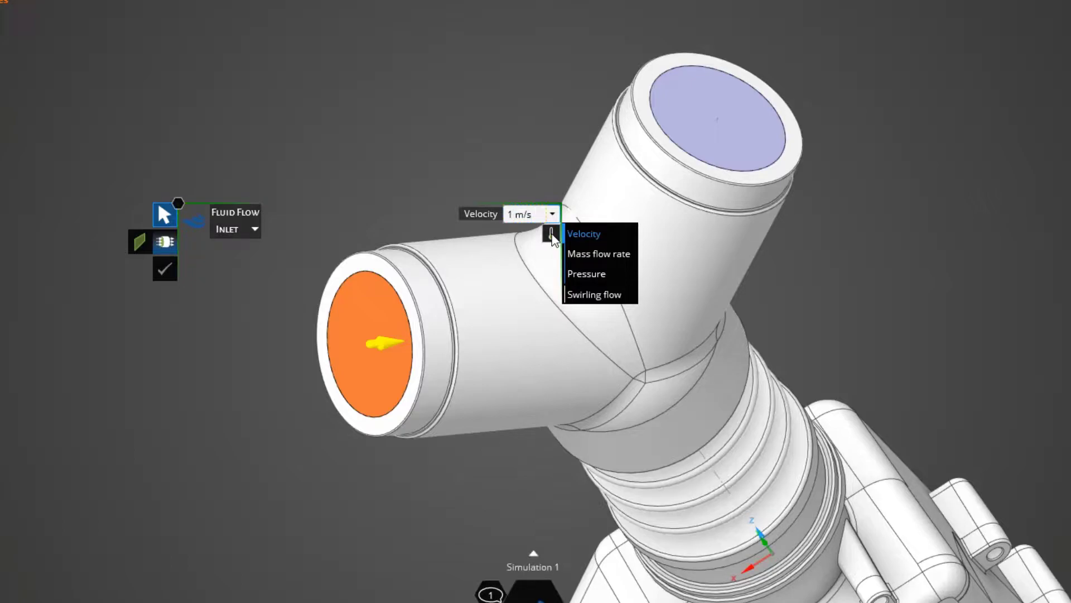
click(552, 233)
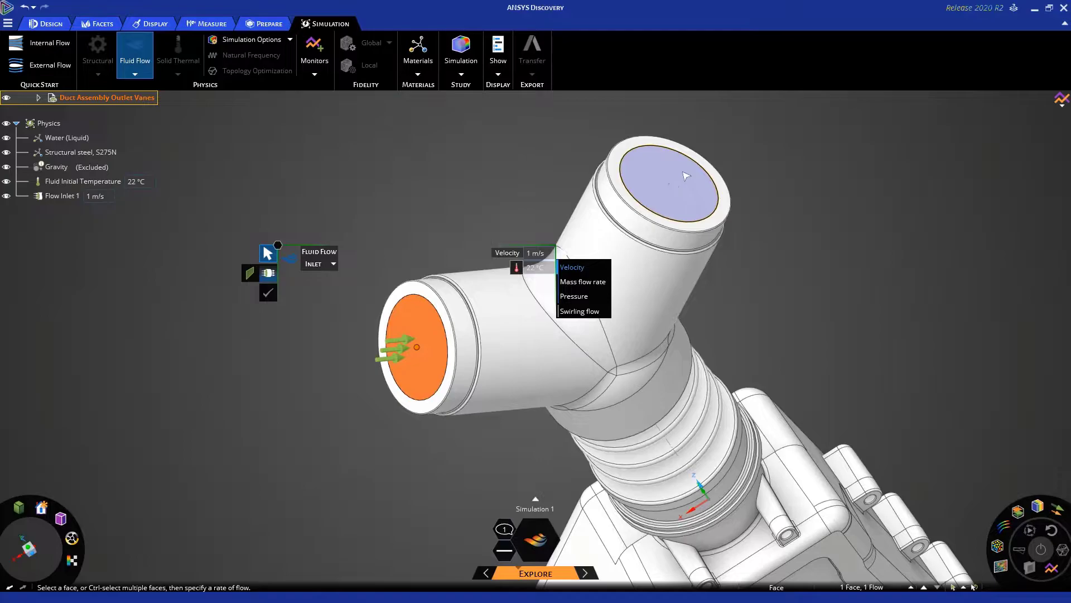
Add a second flow inlet on the other round pipe's fluid face with velocity 1 m/s and temperature 50 °C.
click(677, 173)
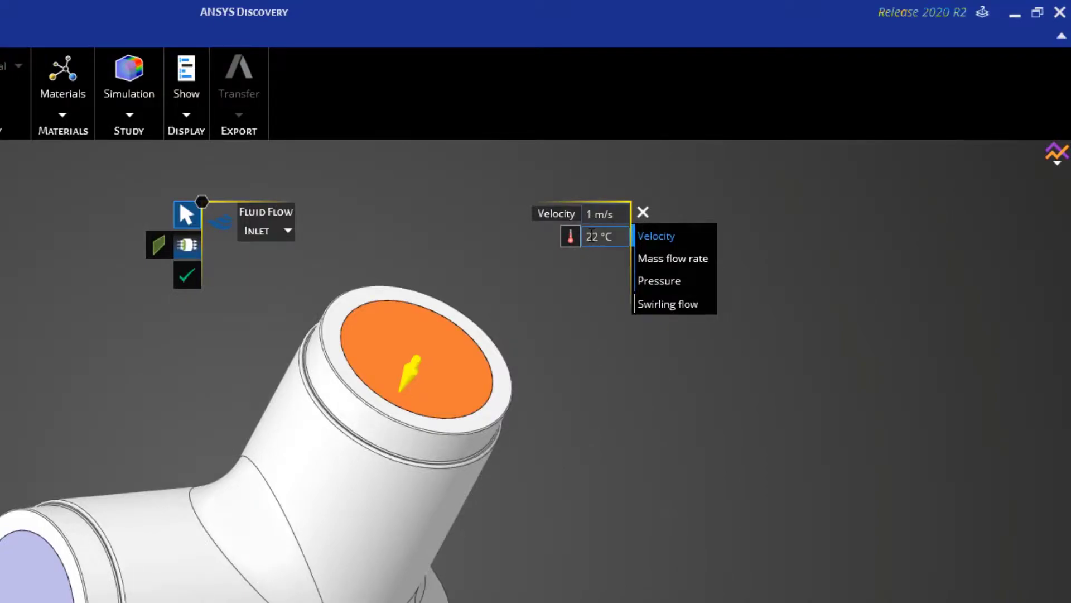
click(592, 236)
text(50)
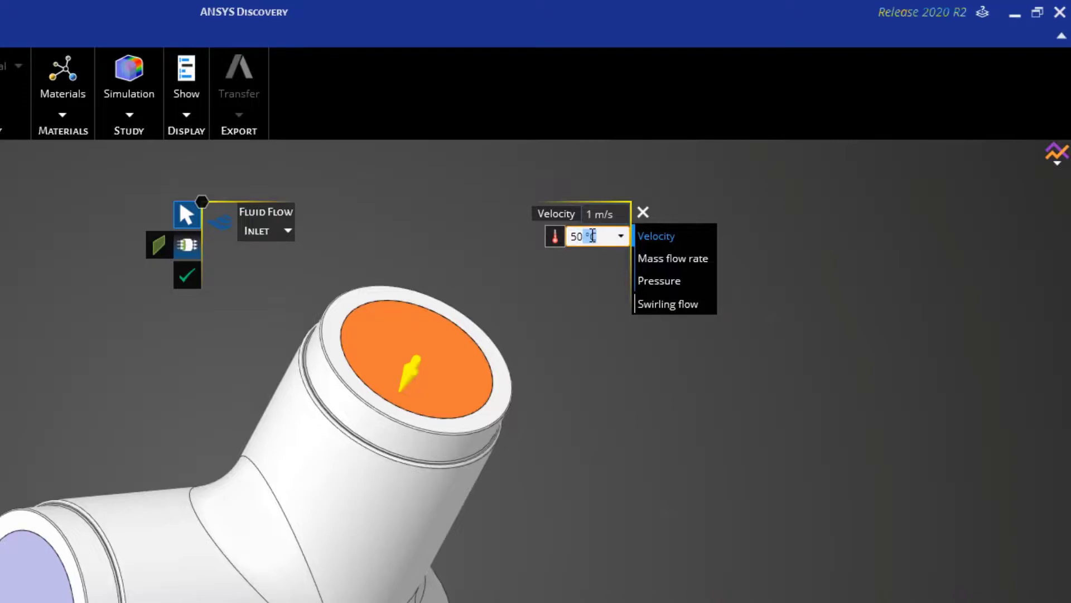
key(Tab)
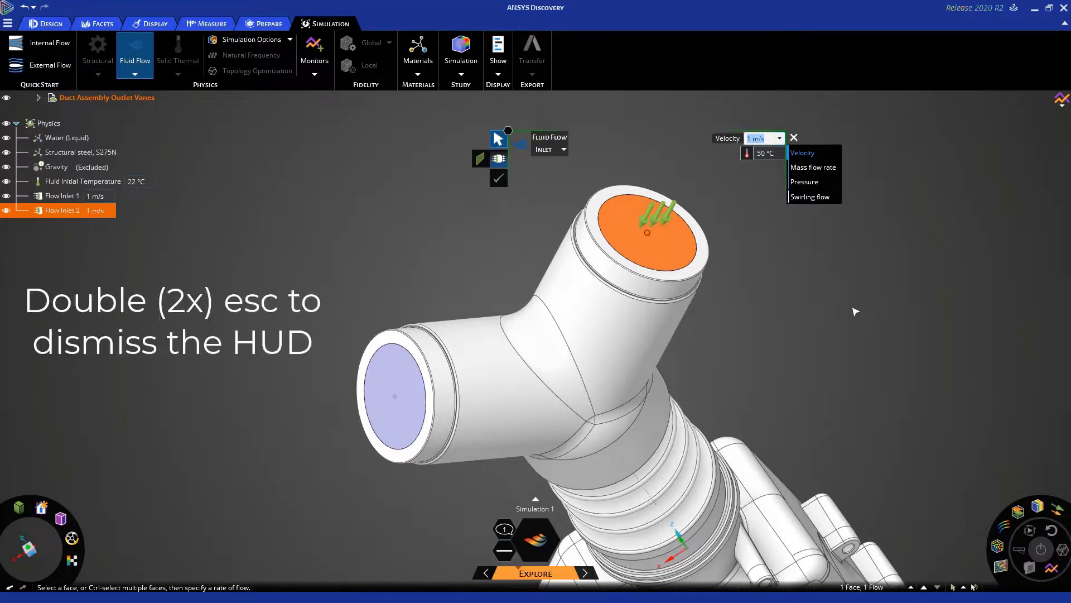
key(Escape)
key(Escape)
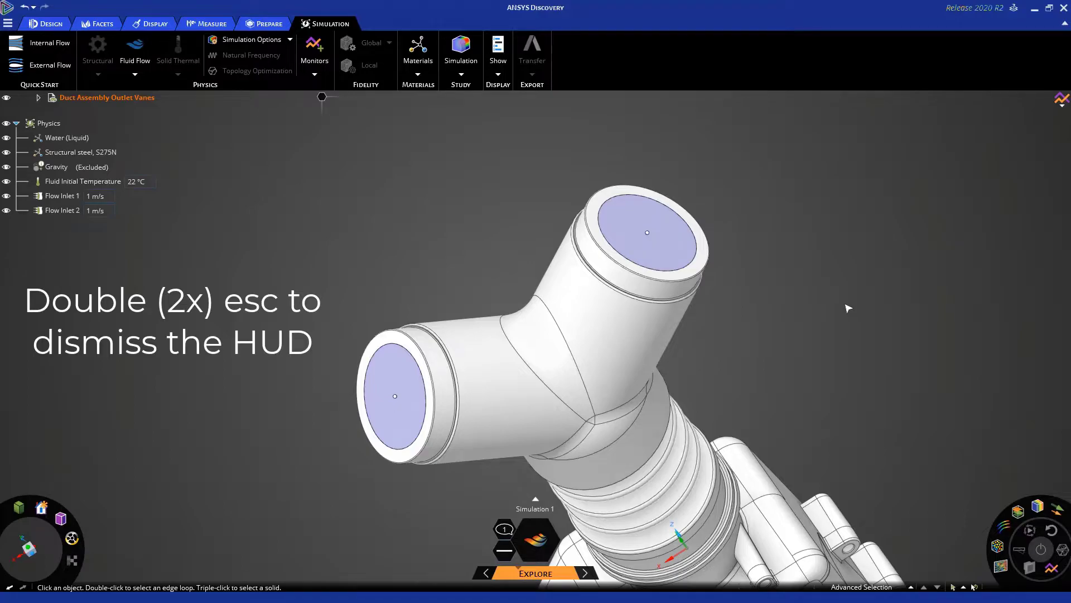
Add a flow outlet with 0 Pa pressure on the five rectangular fluid faces at the duct's wide end.
key(h)
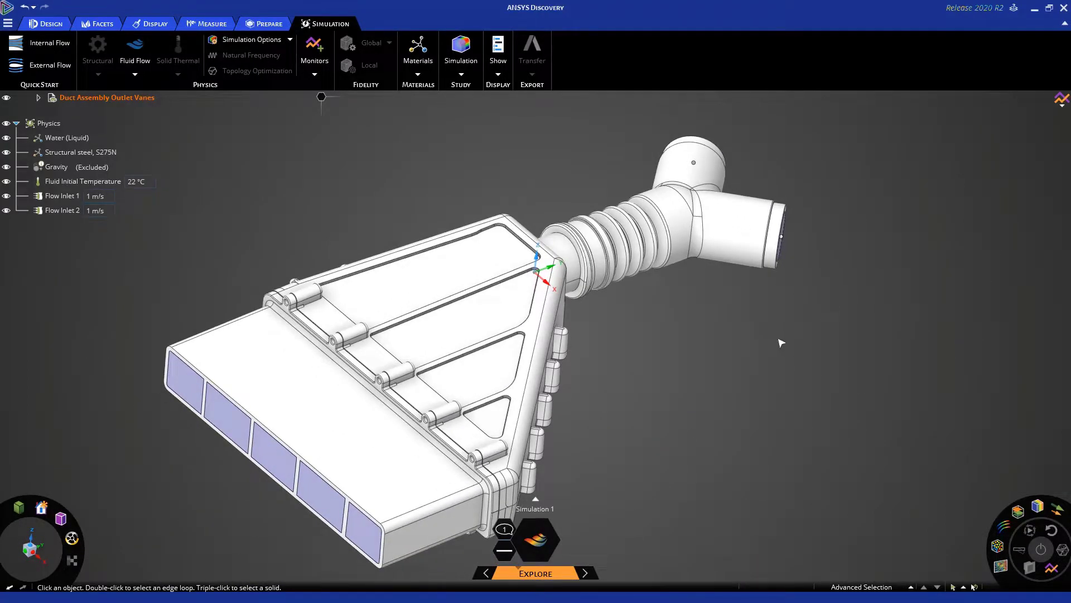
middle_drag(779, 346, 923, 224)
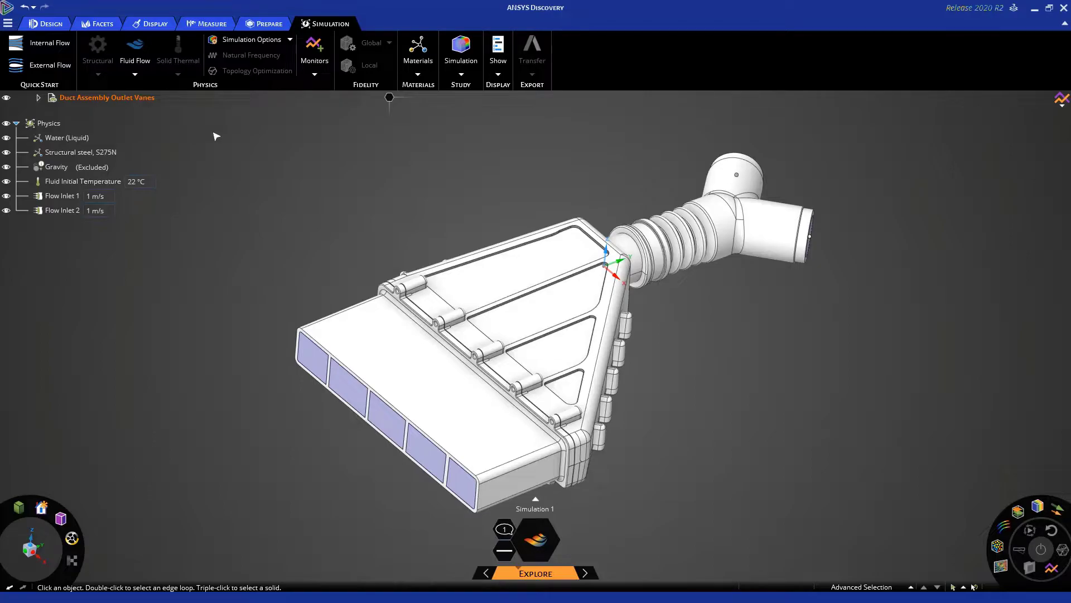
click(137, 75)
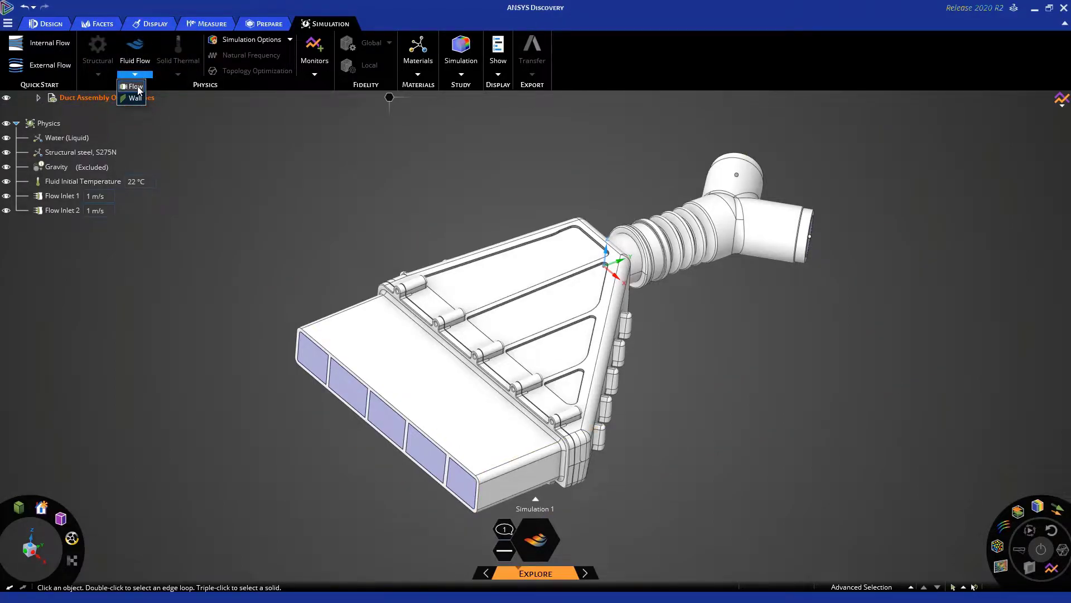
click(136, 87)
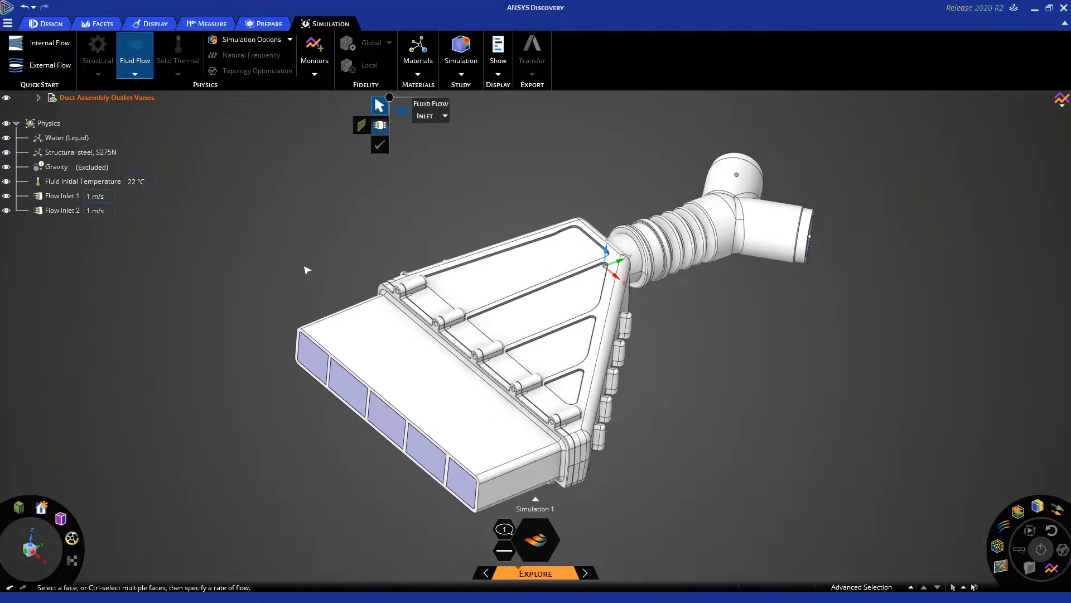
click(312, 355)
ctrl+click(346, 377)
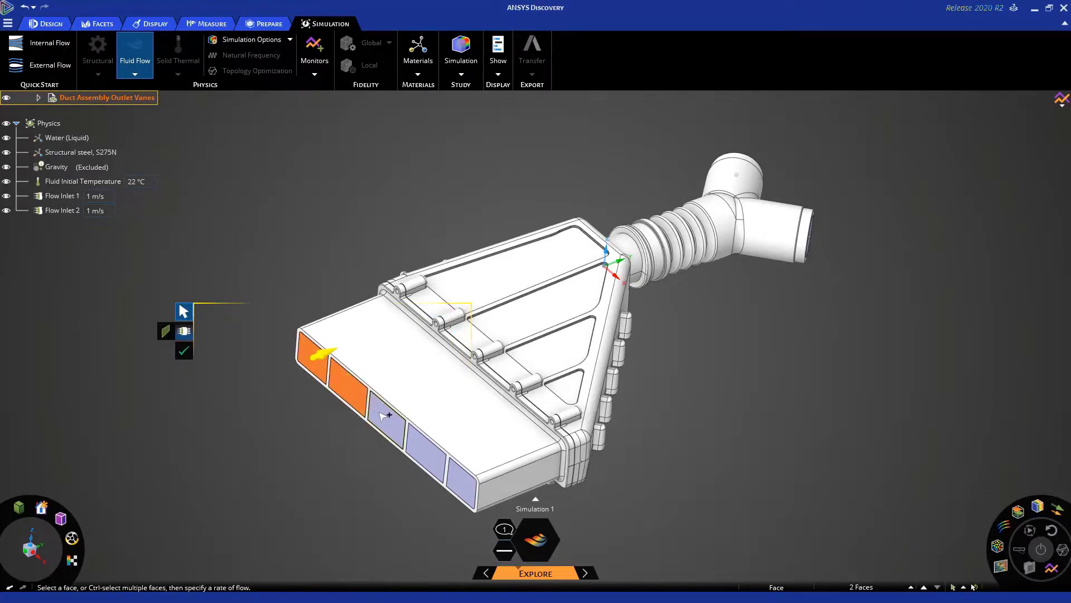
ctrl+click(382, 413)
ctrl+click(424, 449)
ctrl+click(462, 481)
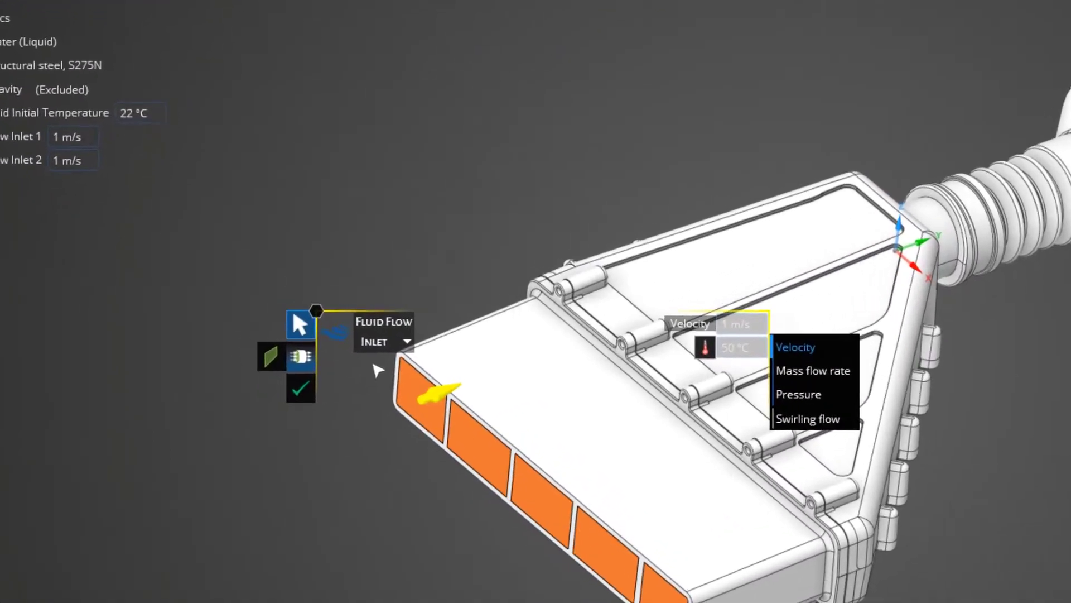
click(411, 344)
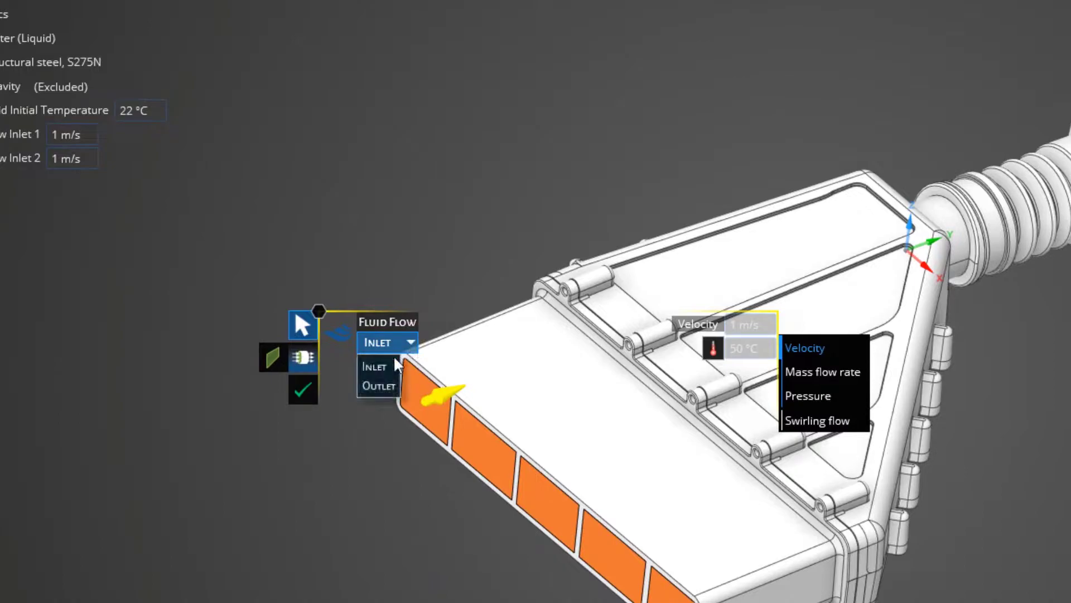
click(379, 387)
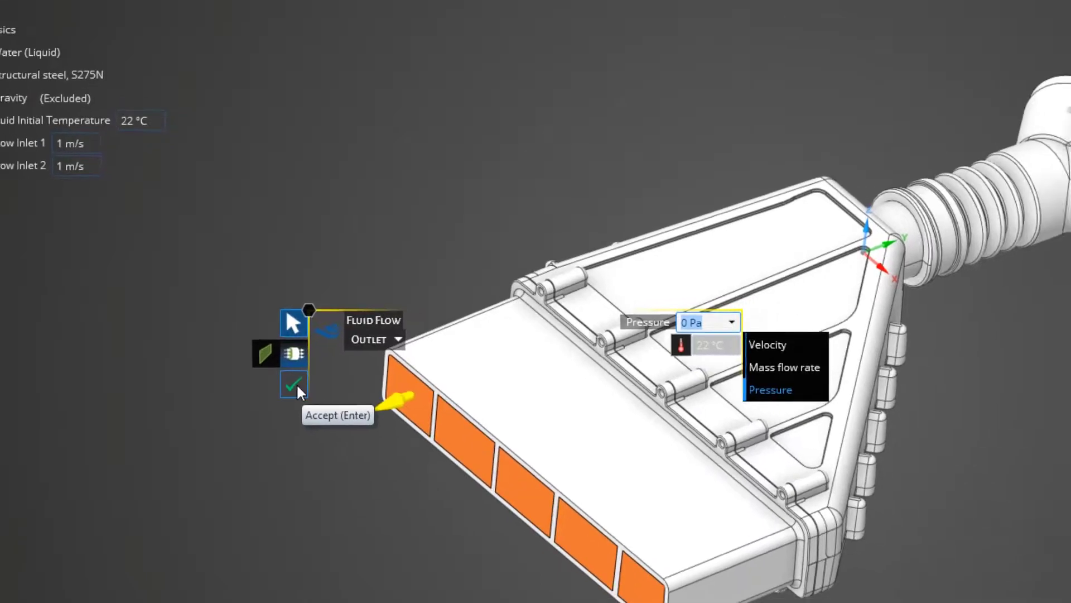
click(295, 385)
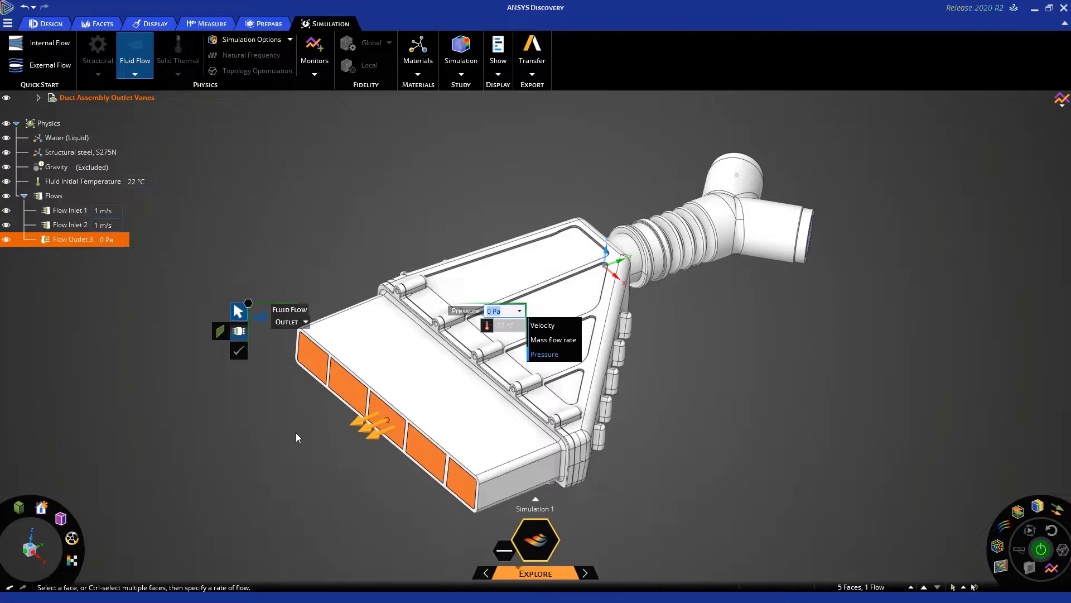
key(Escape)
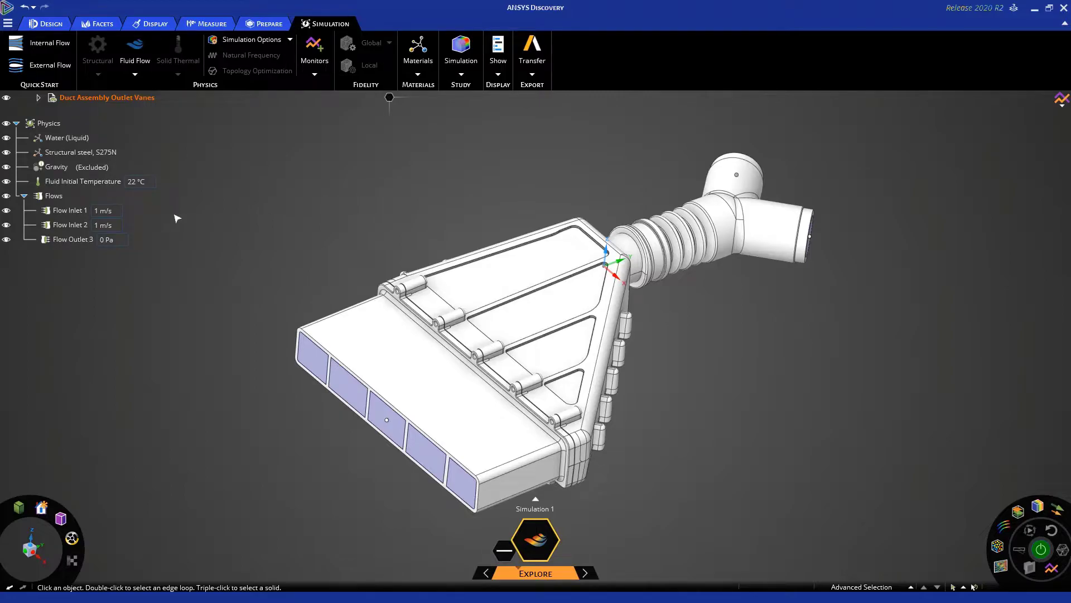
Review which faces and flow directions are assigned to the two flow inlets and the flow outlet.
click(78, 214)
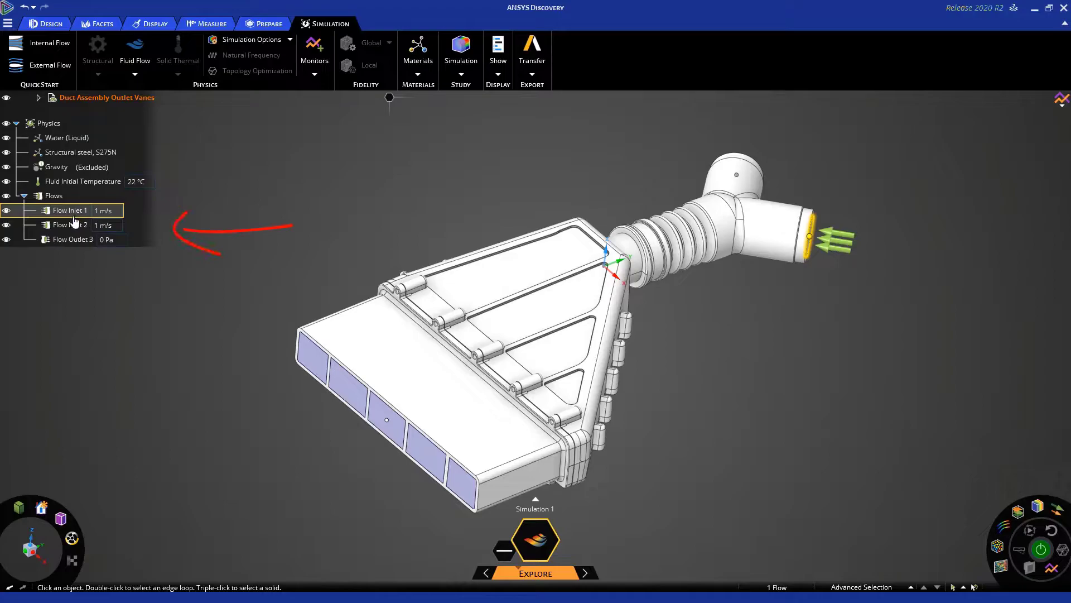
click(73, 225)
click(71, 243)
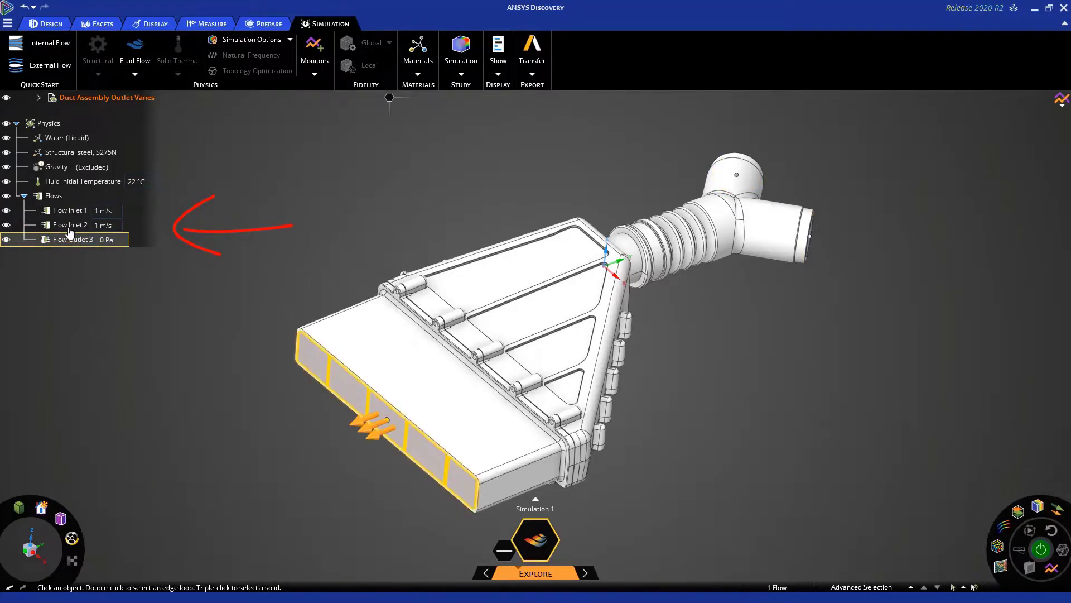
click(71, 229)
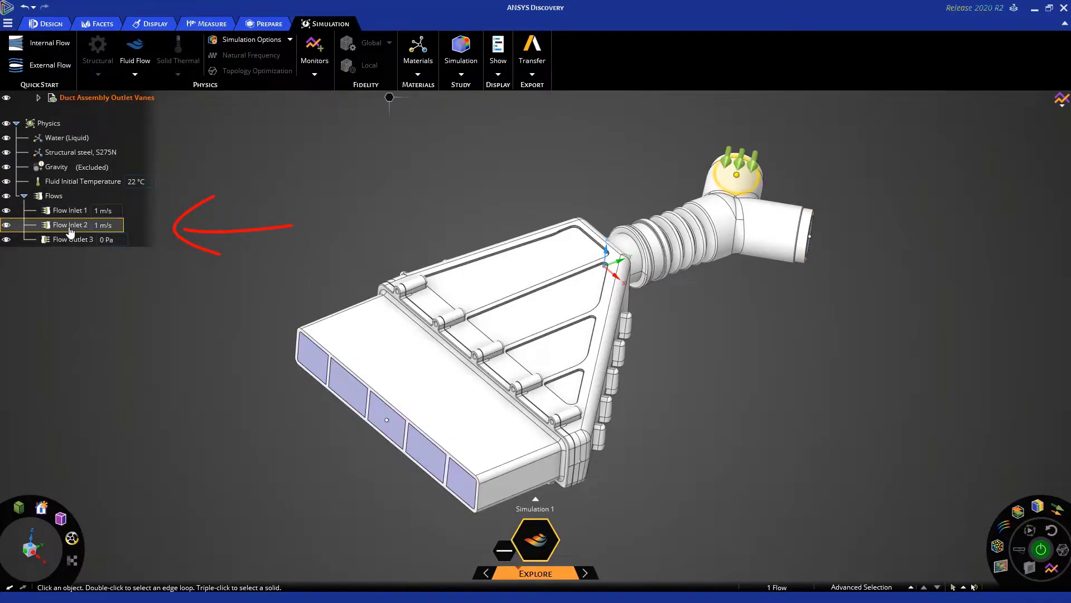
click(71, 242)
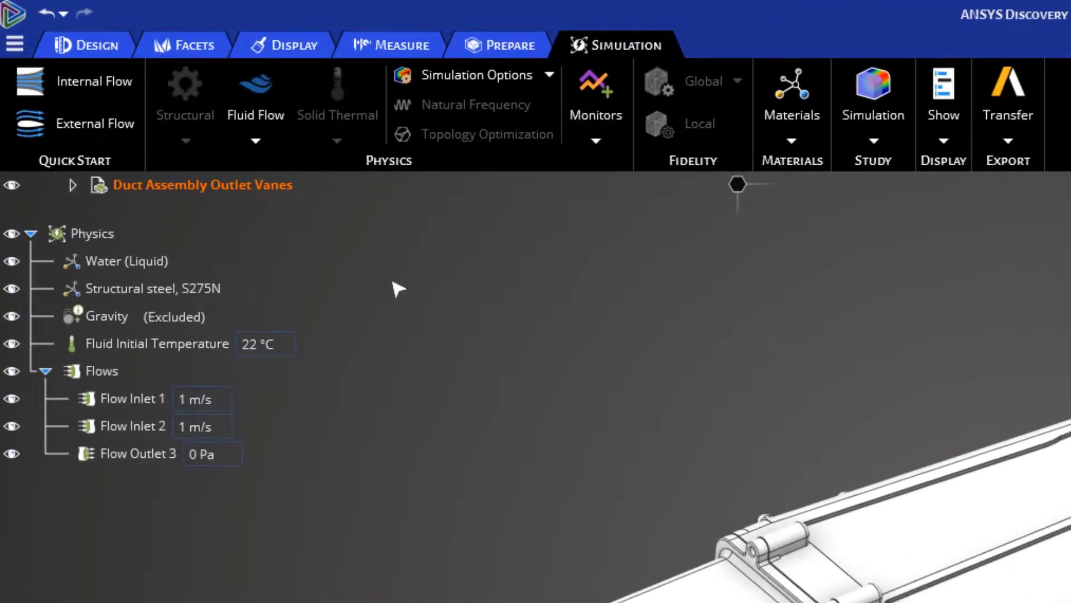
Change the fluid volume's material from liquid water to Air.
double_click(120, 262)
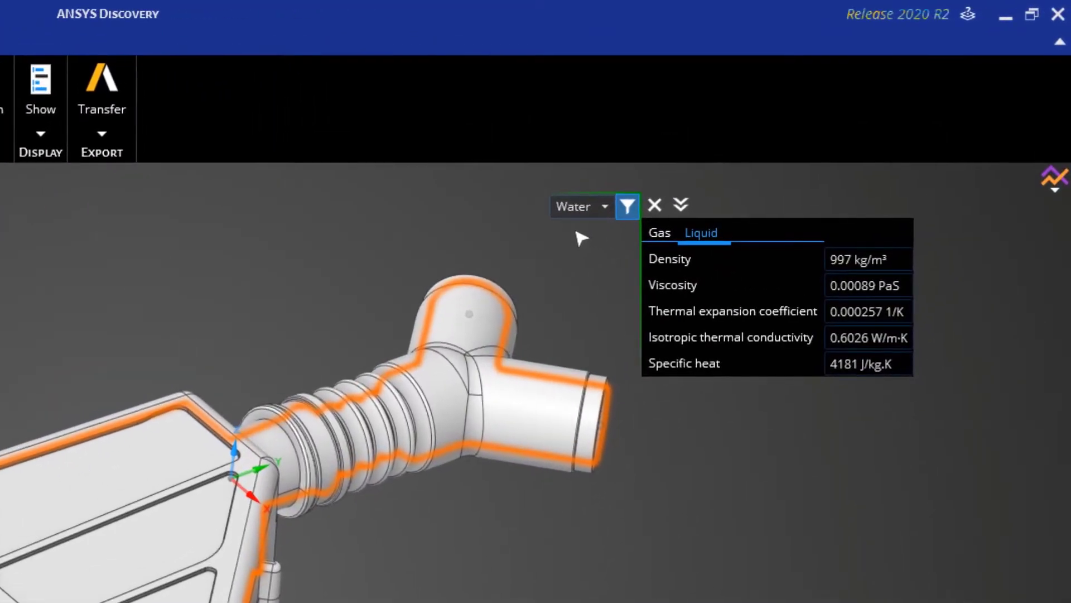
click(573, 207)
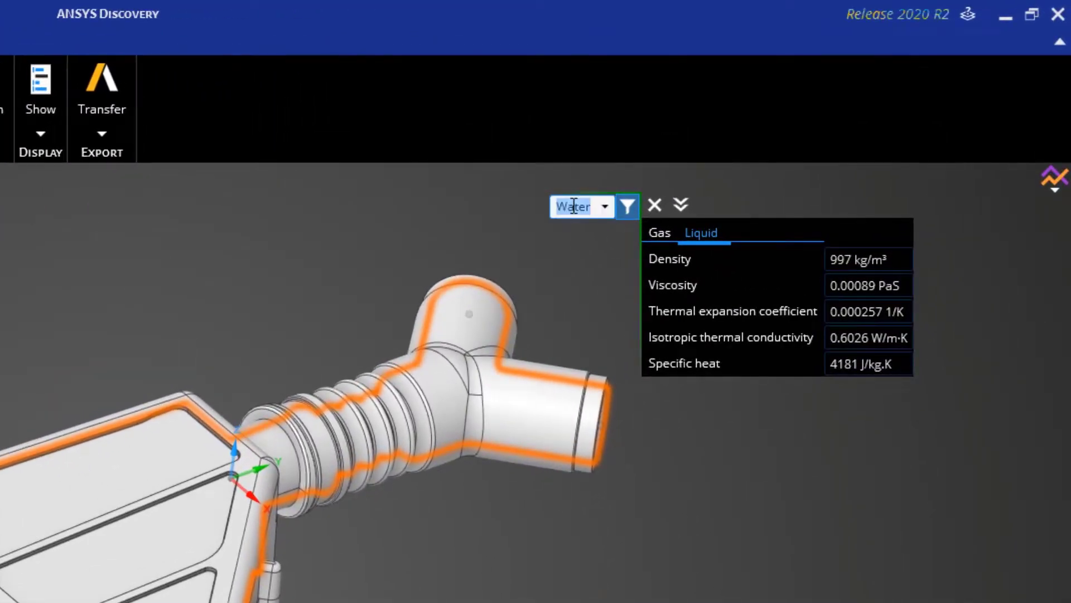
text(Air)
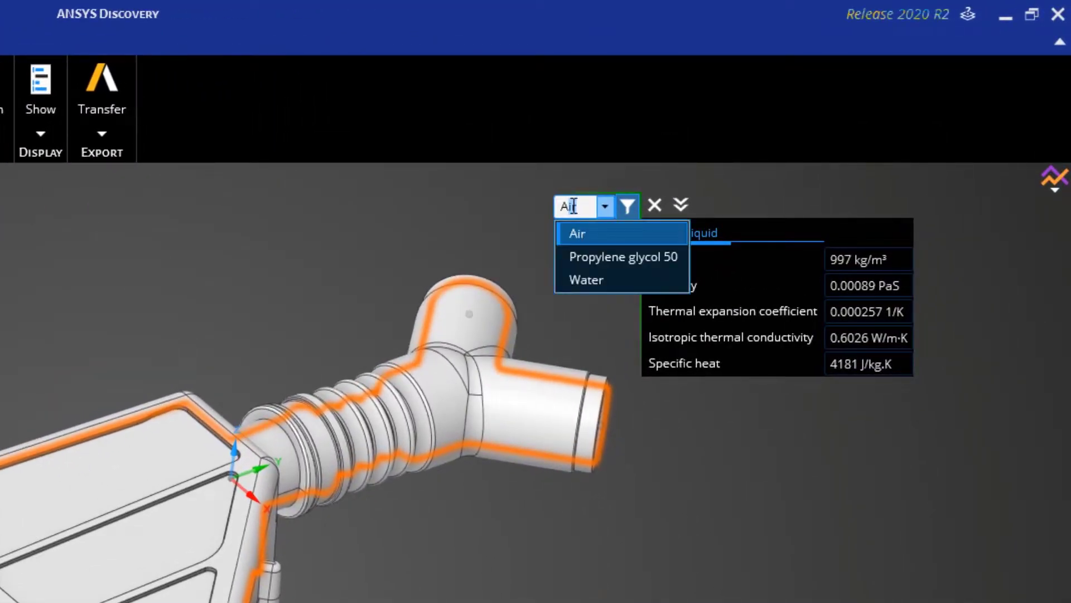
click(597, 233)
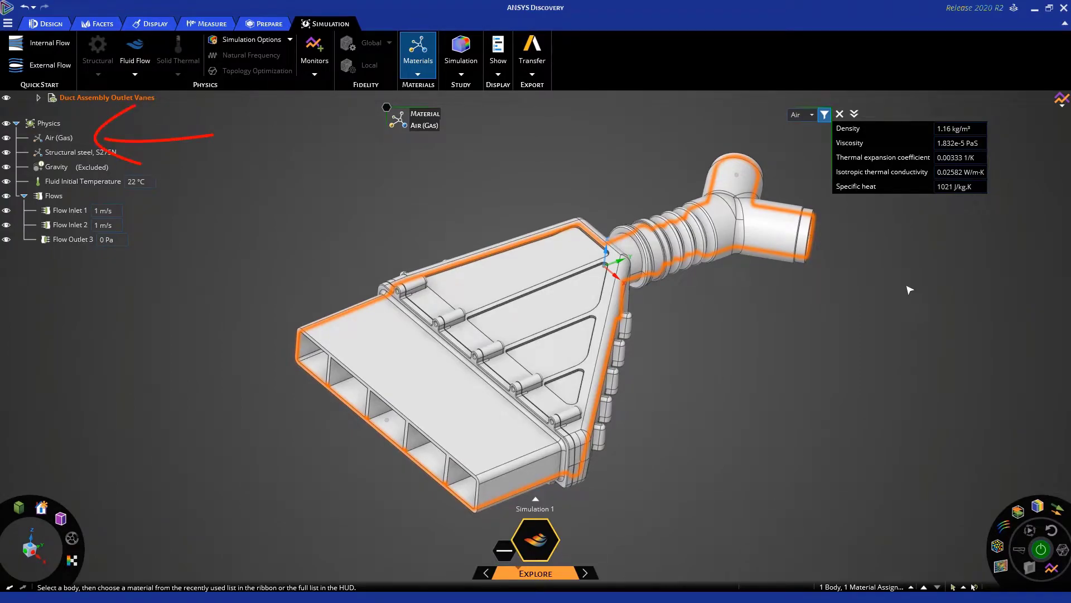
key(Escape)
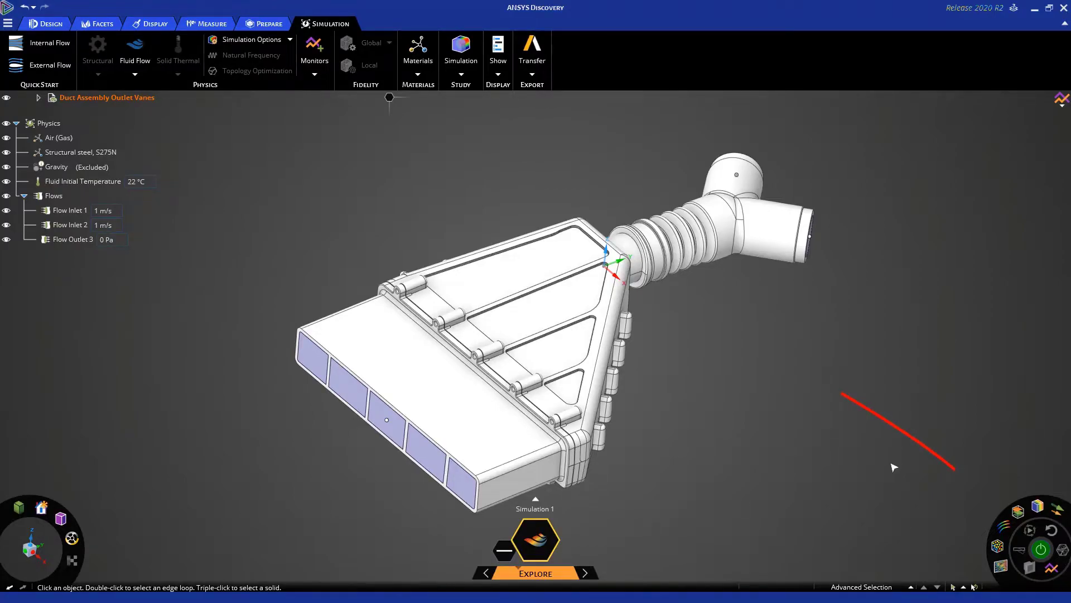
Start the simulation and show the flow inside the duct in cross-section mode, viewed from above.
click(1043, 551)
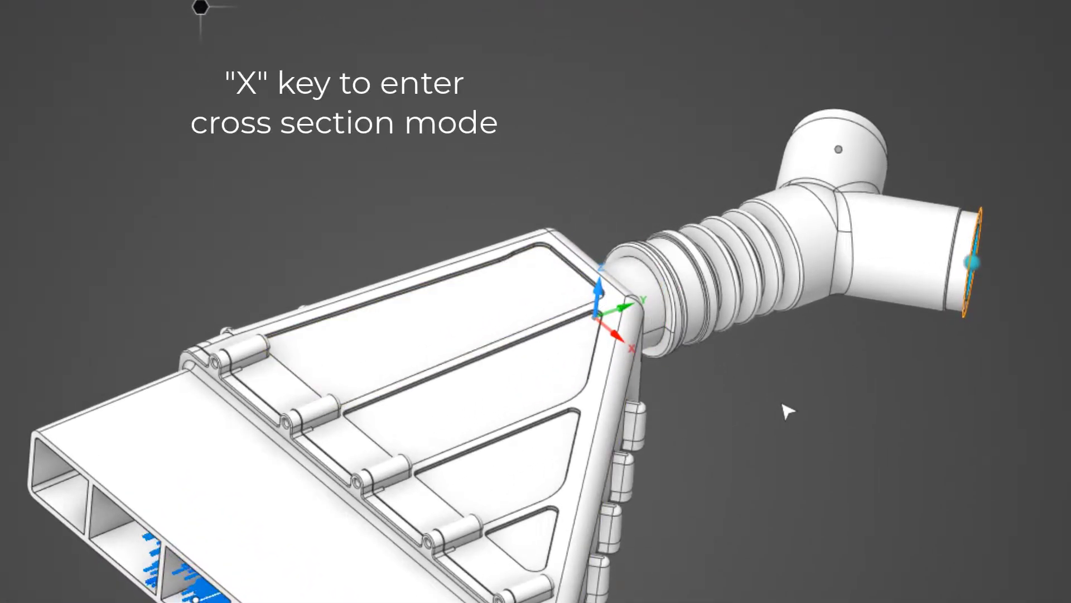
key(x)
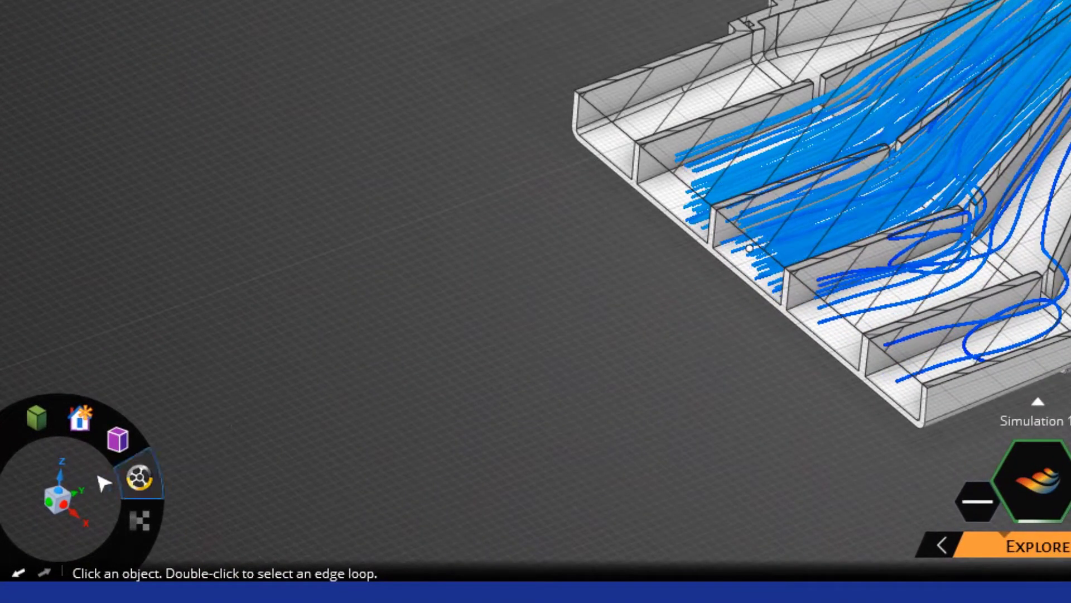
click(62, 488)
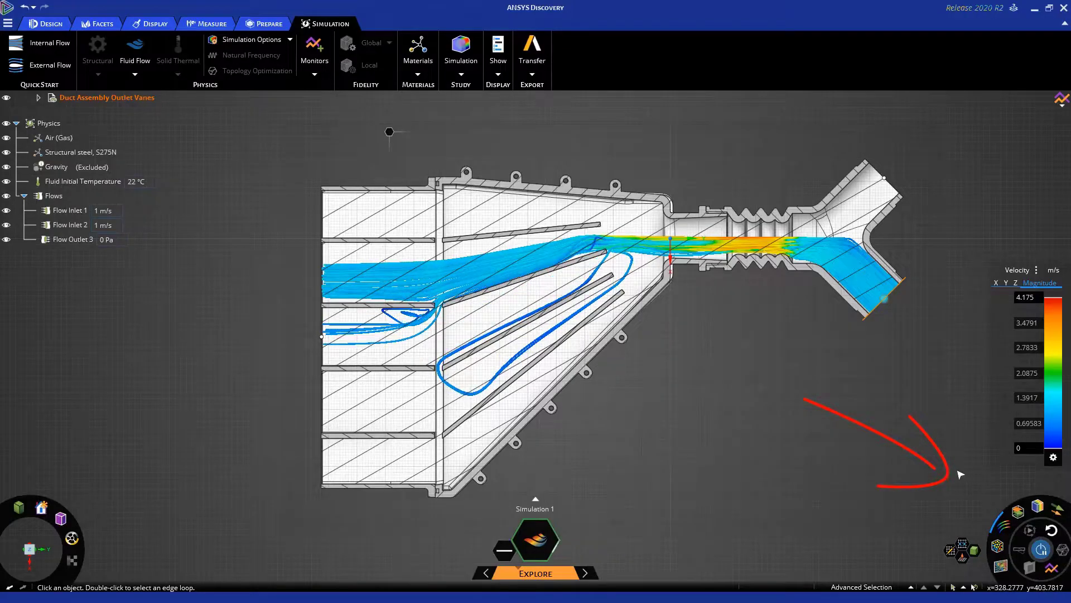
Replace the streamlines with contours on the duct's cross section.
mouse_move(1004, 529)
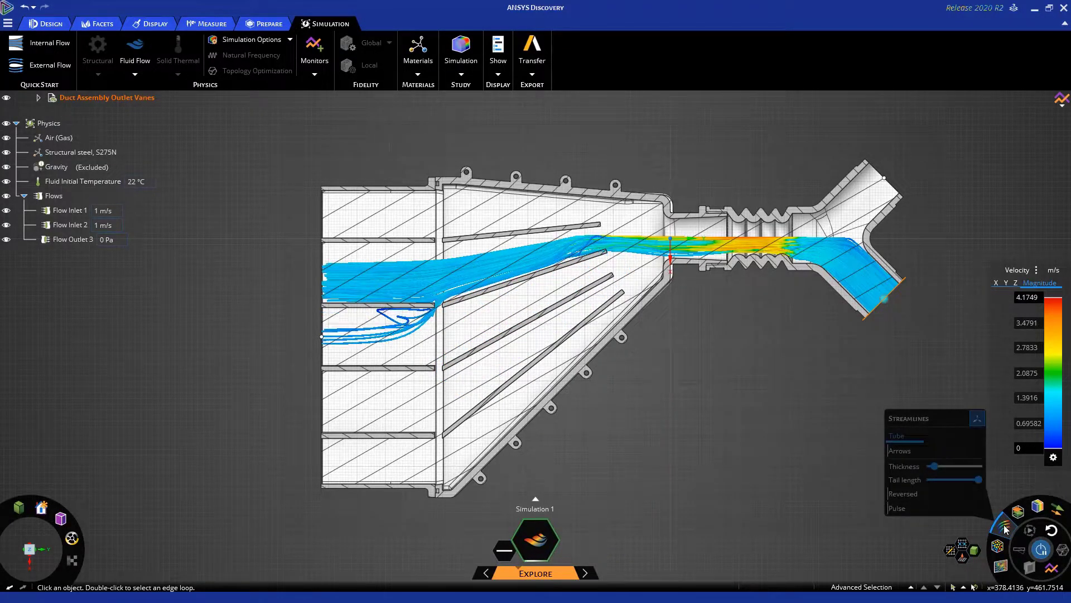
click(1004, 529)
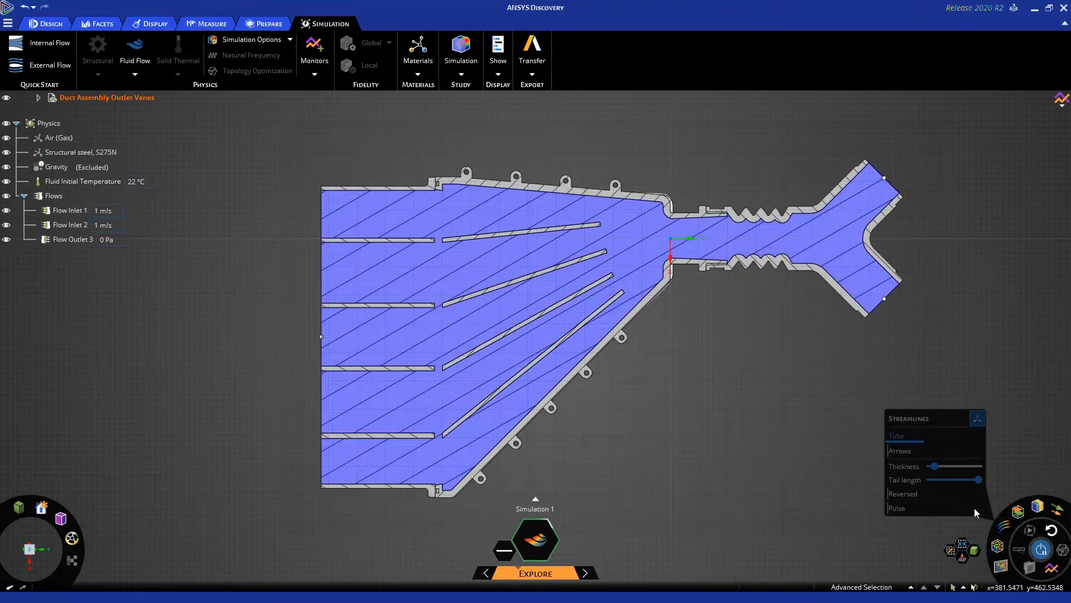
click(1036, 505)
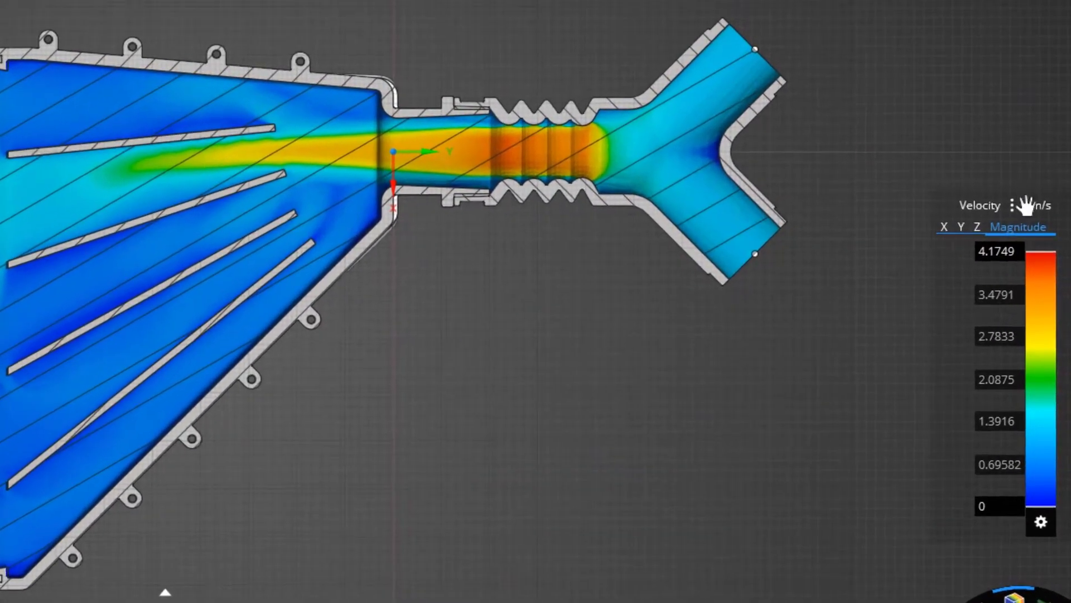
Examine the cross-section contours for Temperature, and return the displayed result to Velocity.
click(1023, 238)
click(1004, 248)
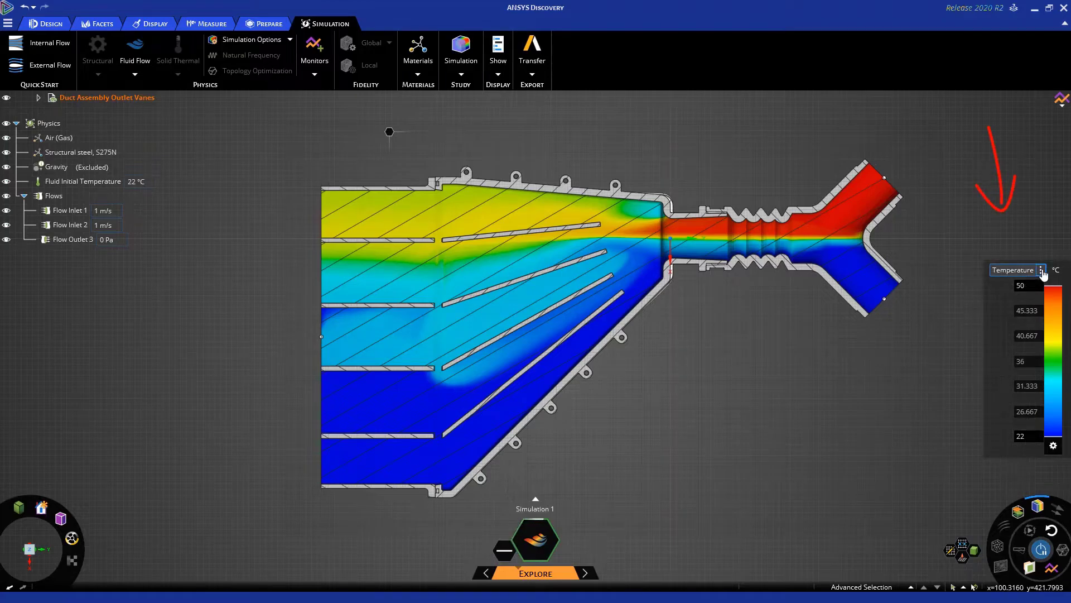
click(1013, 270)
click(1022, 245)
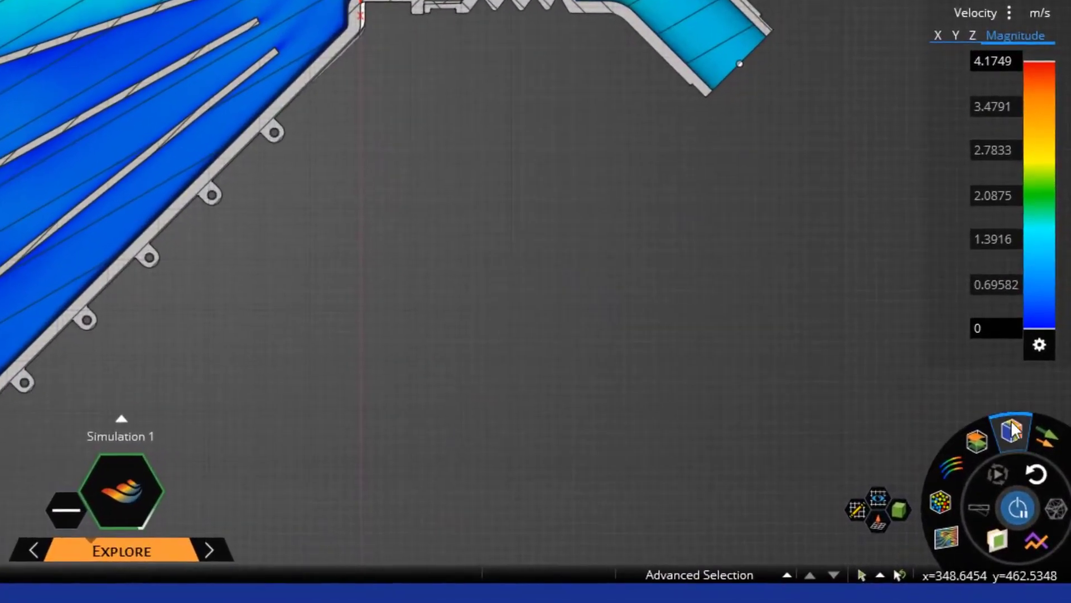
Replace the contours with velocity vectors and examine the flow directions around the neck and the internal vanes.
mouse_move(1040, 507)
click(1015, 431)
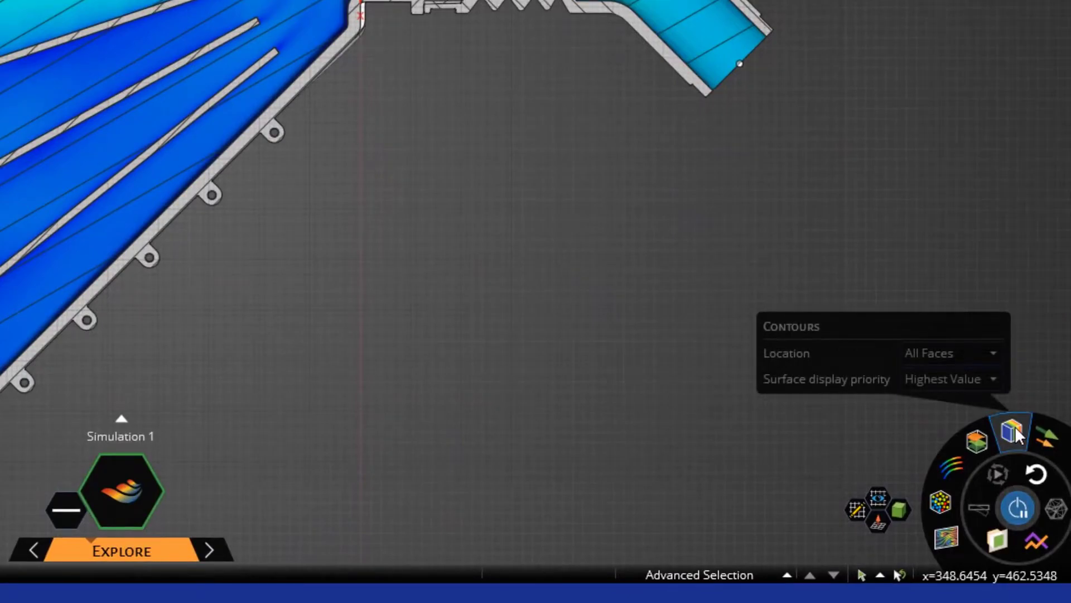
click(1047, 435)
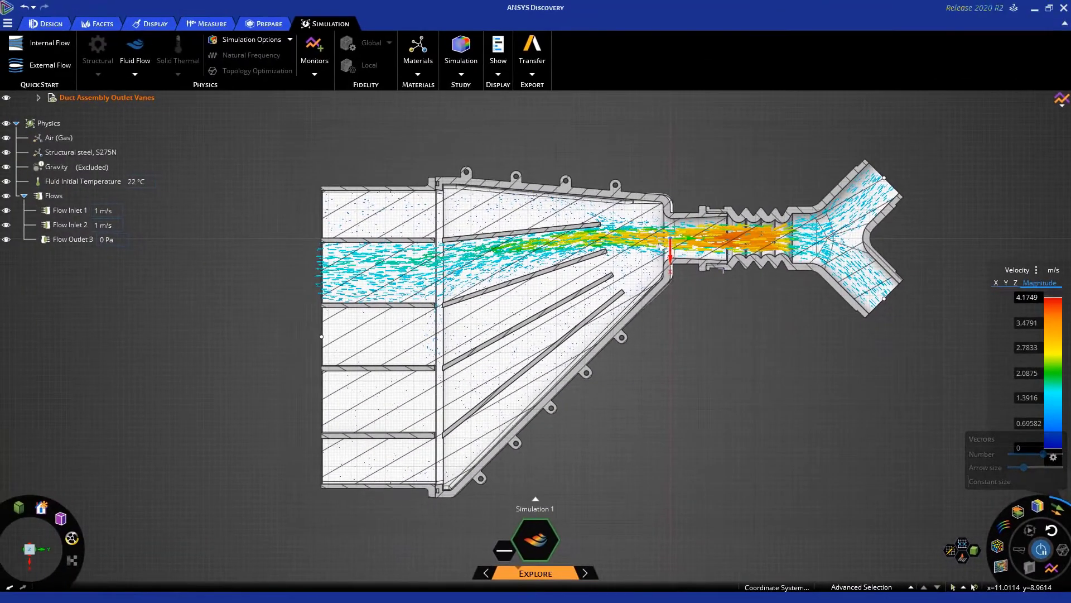
scroll(578, 177, up, 5)
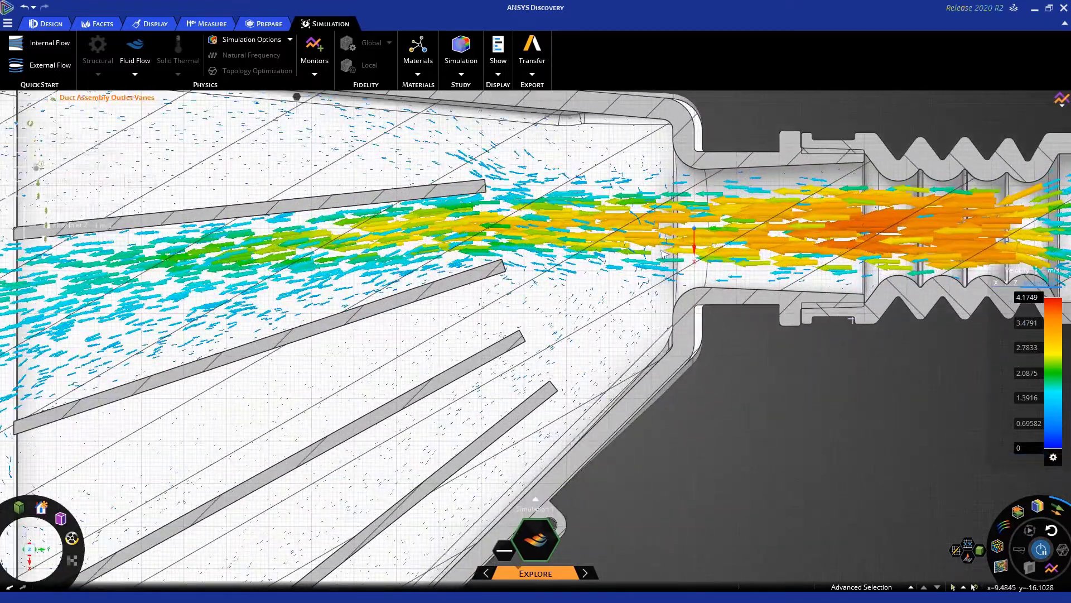
mouse_move(637, 263)
middle_down()
mouse_move(669, 224)
mouse_move(639, 212)
middle_up()
scroll(814, 421, down, 5)
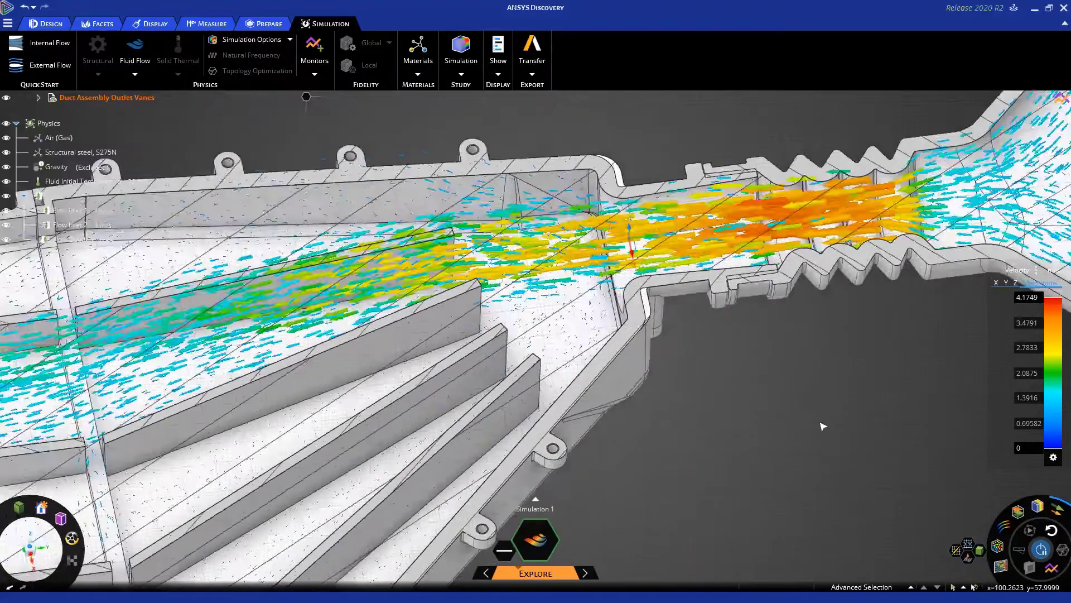
scroll(809, 412, down, 1)
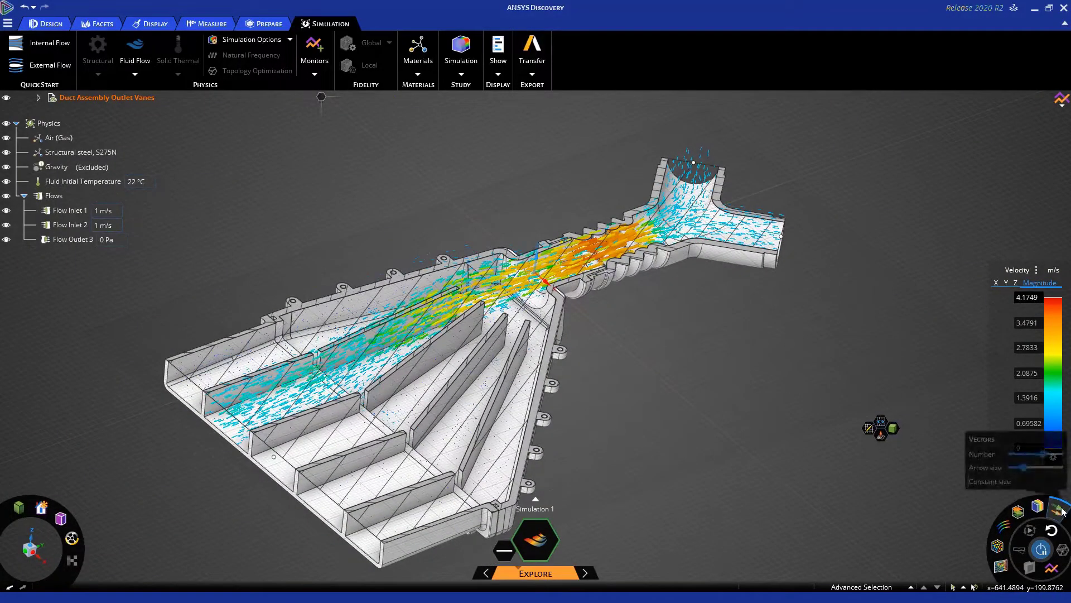
Replace the vectors with particles, examine the flow from above and return to the home view.
click(1058, 509)
click(997, 545)
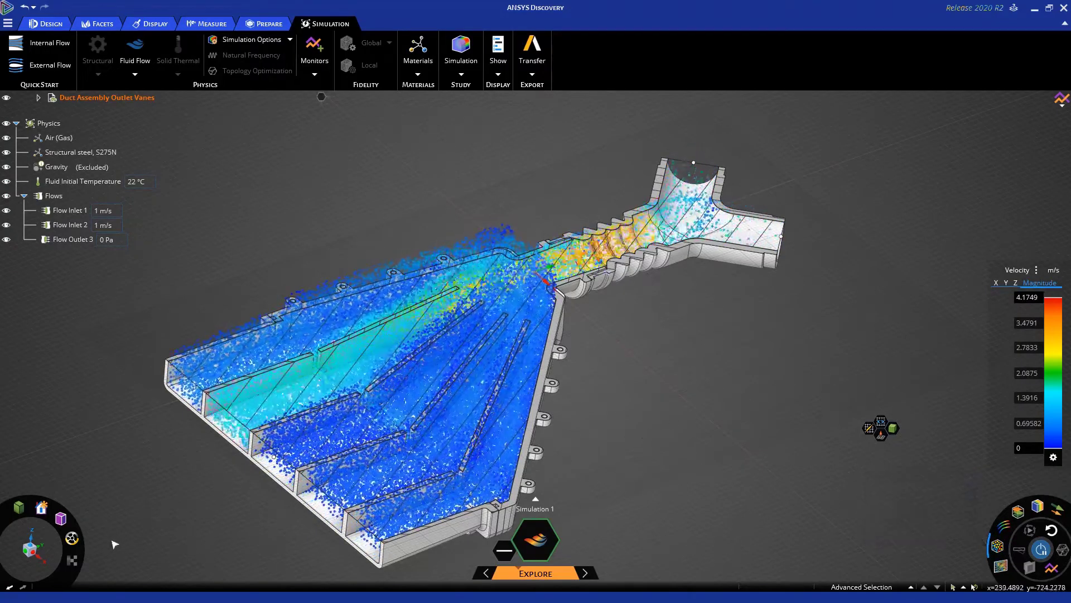
click(31, 539)
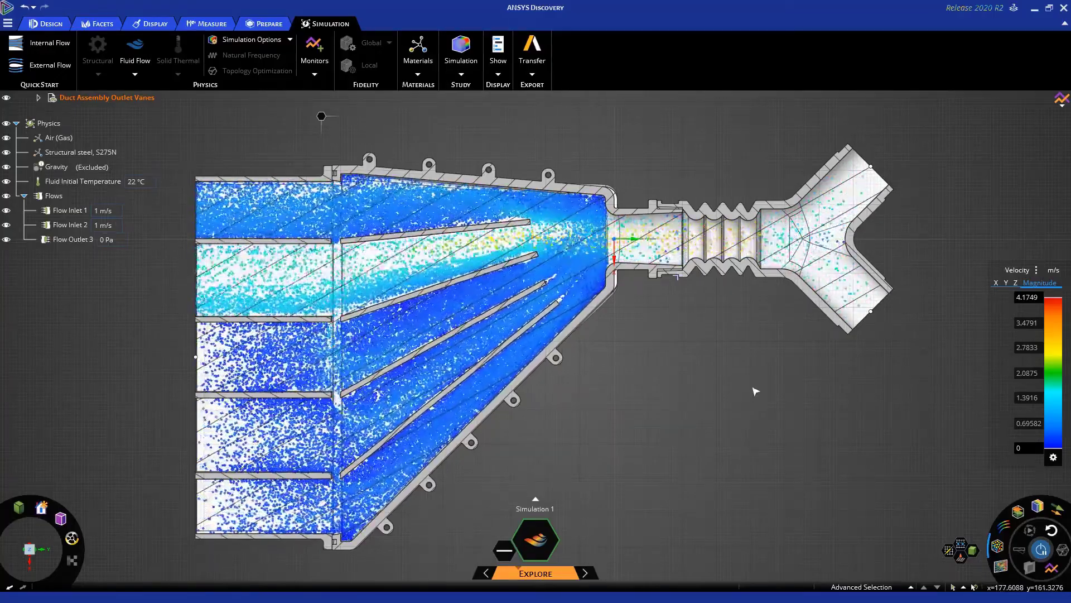
key(h)
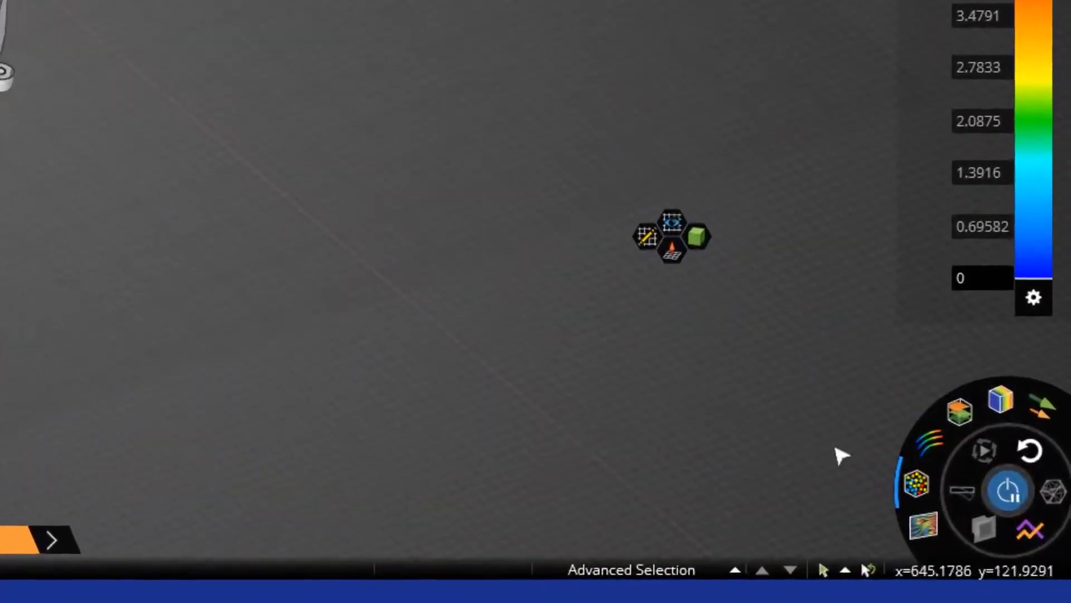
Replace the particles with a direction field on a plane cutting lengthwise through the duct, and examine the flow around the vanes from above.
mouse_move(915, 481)
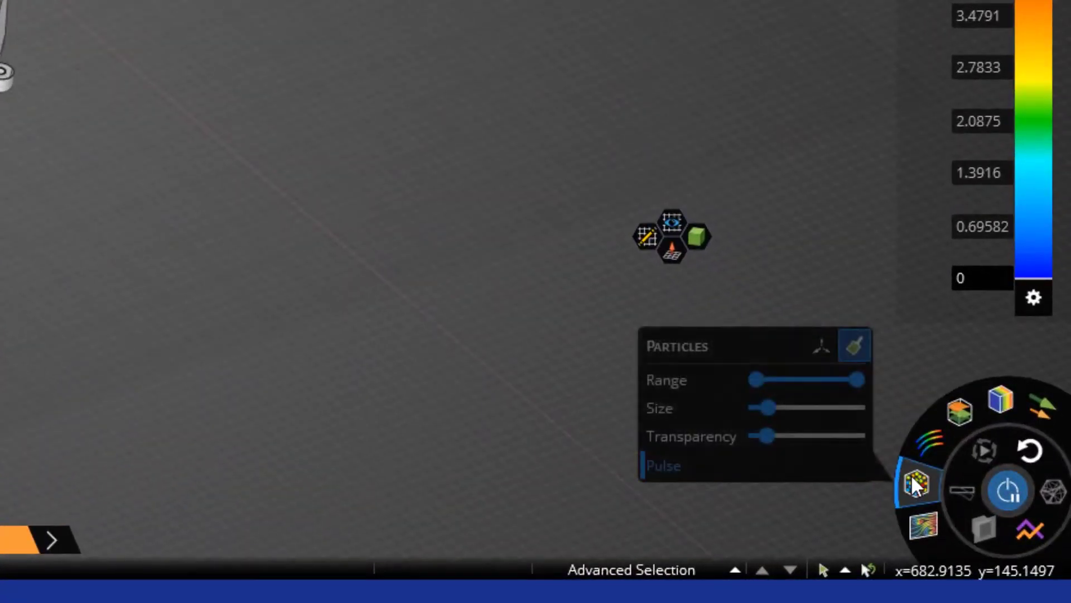
click(919, 483)
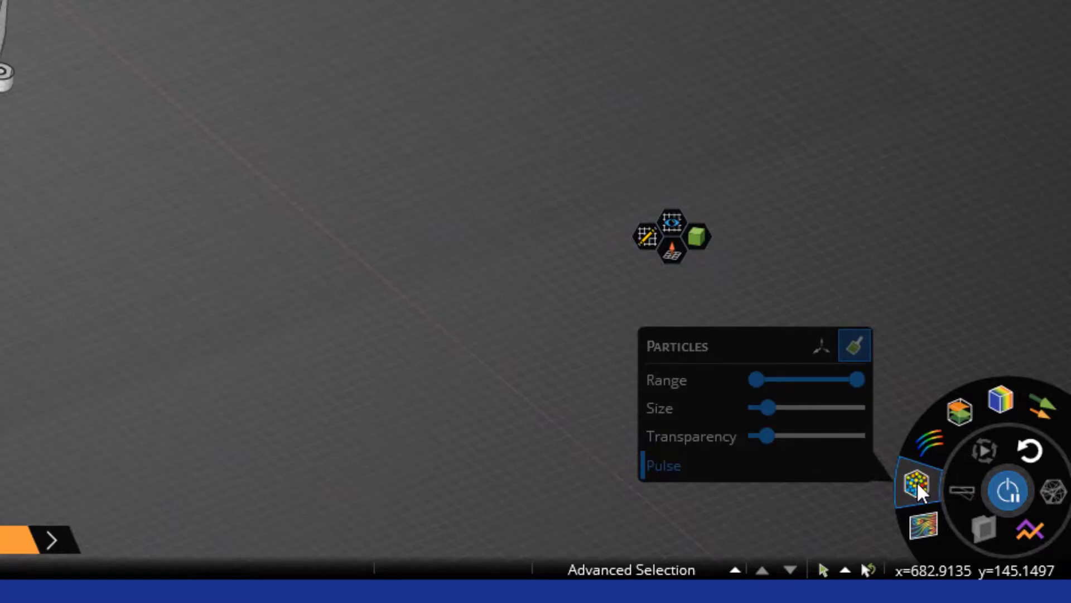
click(919, 518)
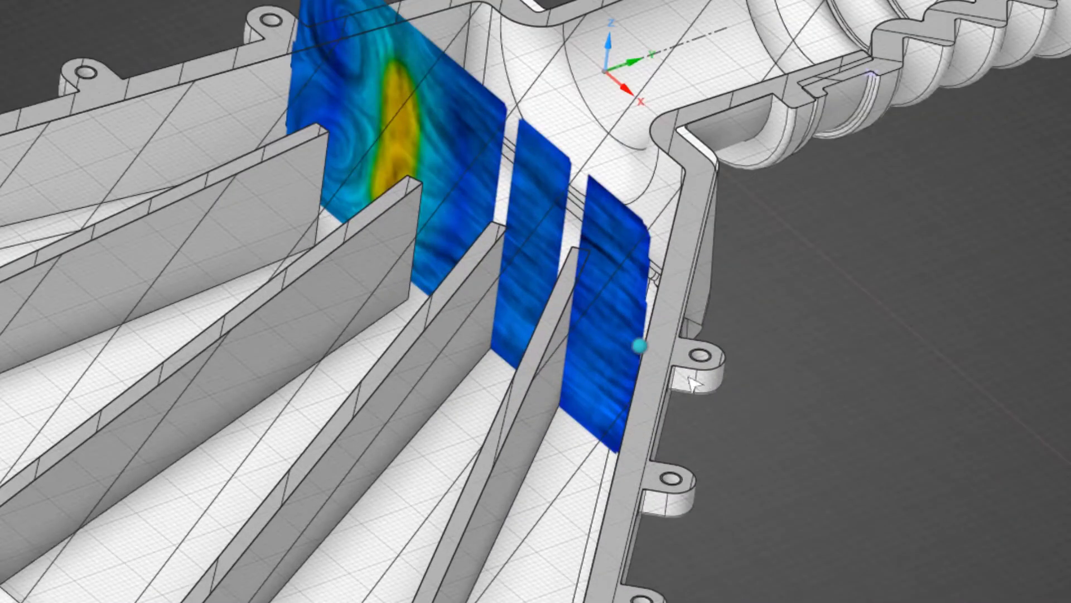
mouse_move(641, 349)
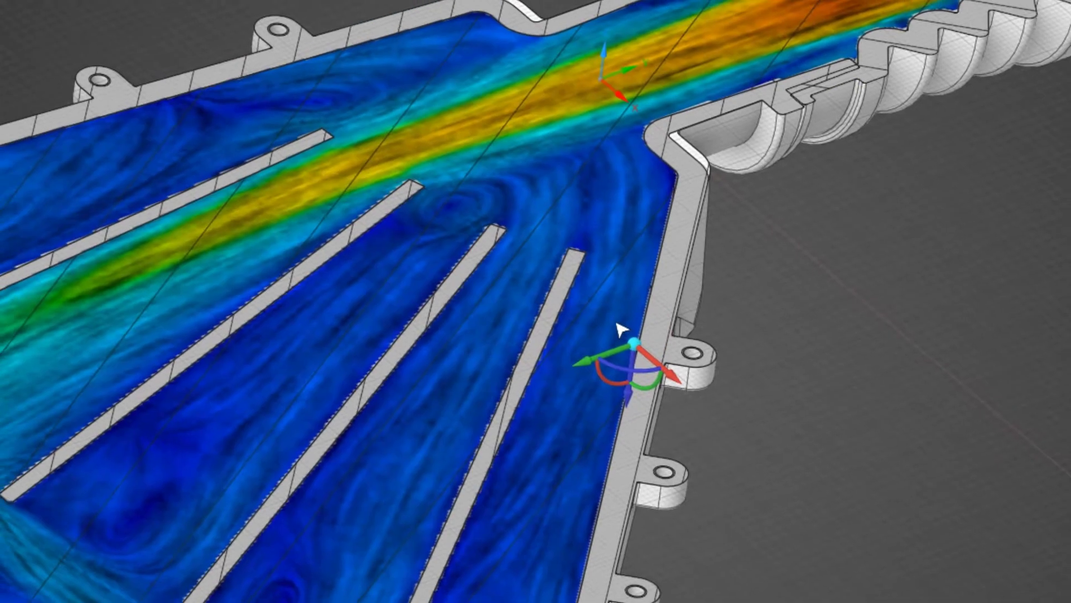
scroll(724, 303, down, 3)
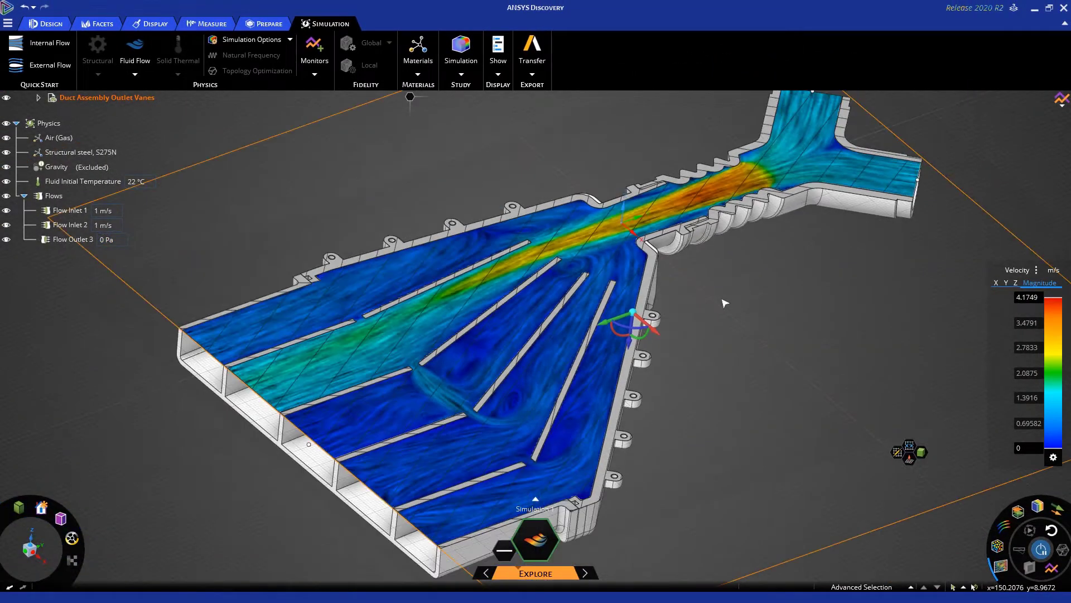
click(31, 540)
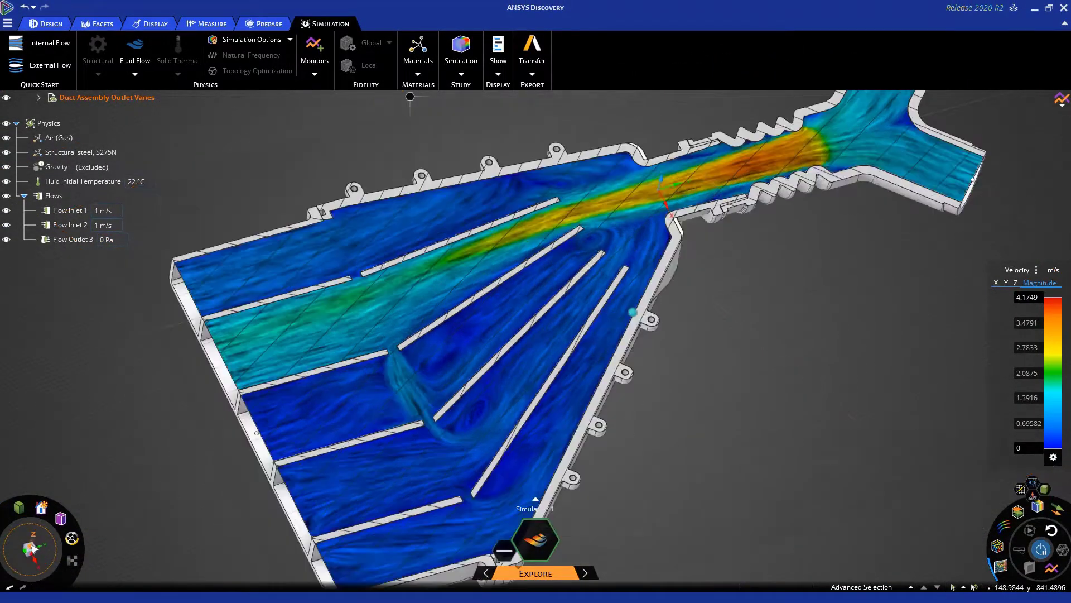
scroll(678, 400, down, 1)
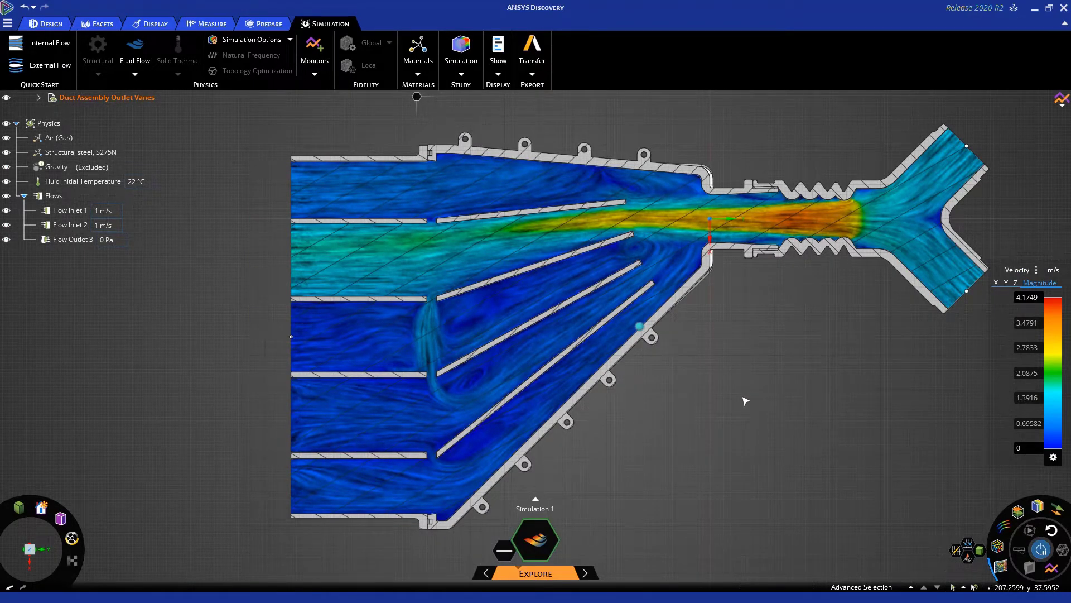
shift+middle_drag(746, 400, 684, 392)
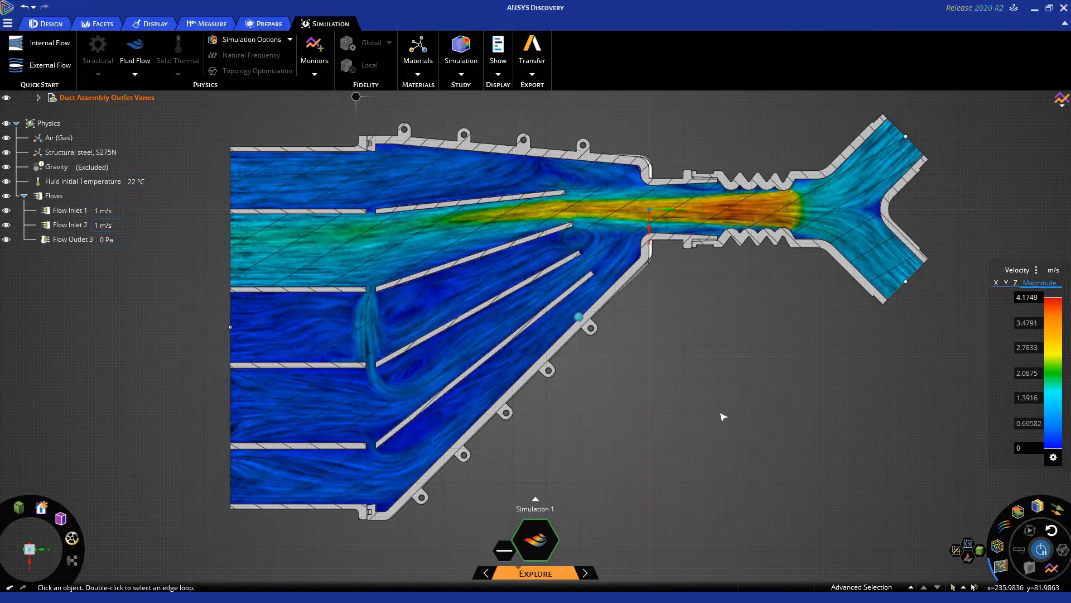